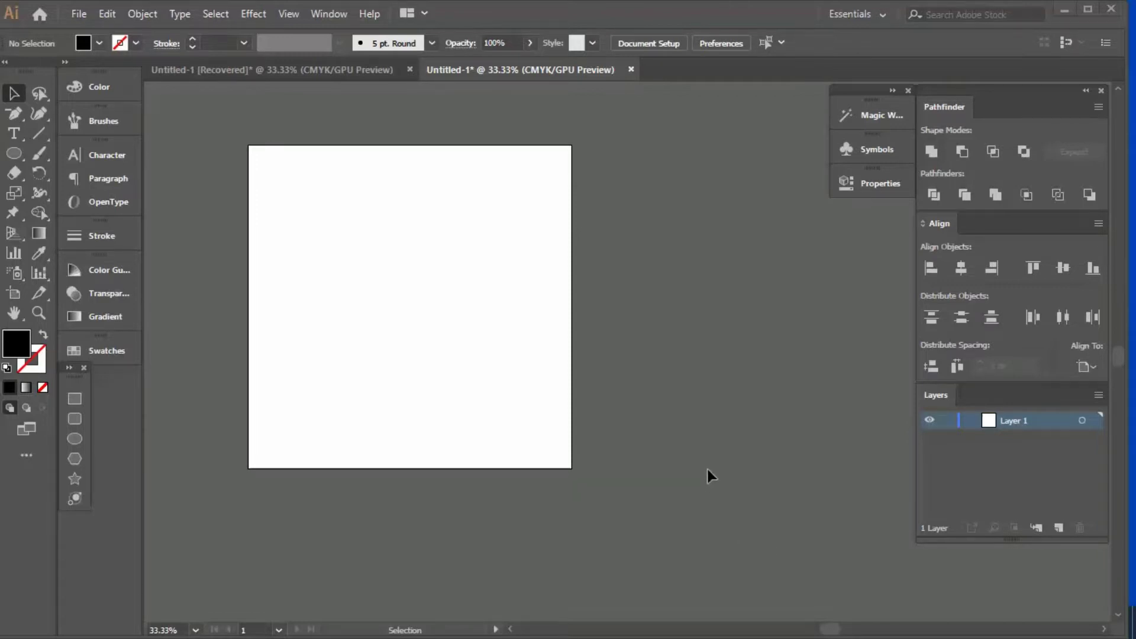
Step: Draw a small black circle near the artboard's left edge with the Ellipse tool
scroll(686, 391, "down", 1)
scroll(630, 347, "up", 1)
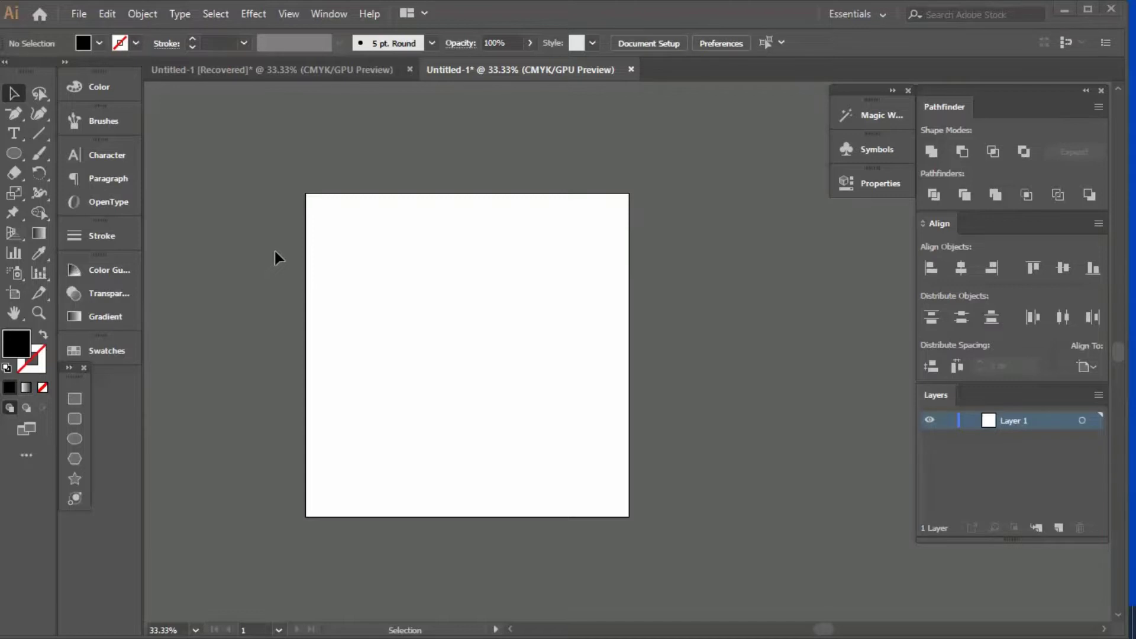
scroll(498, 298, "up", 1)
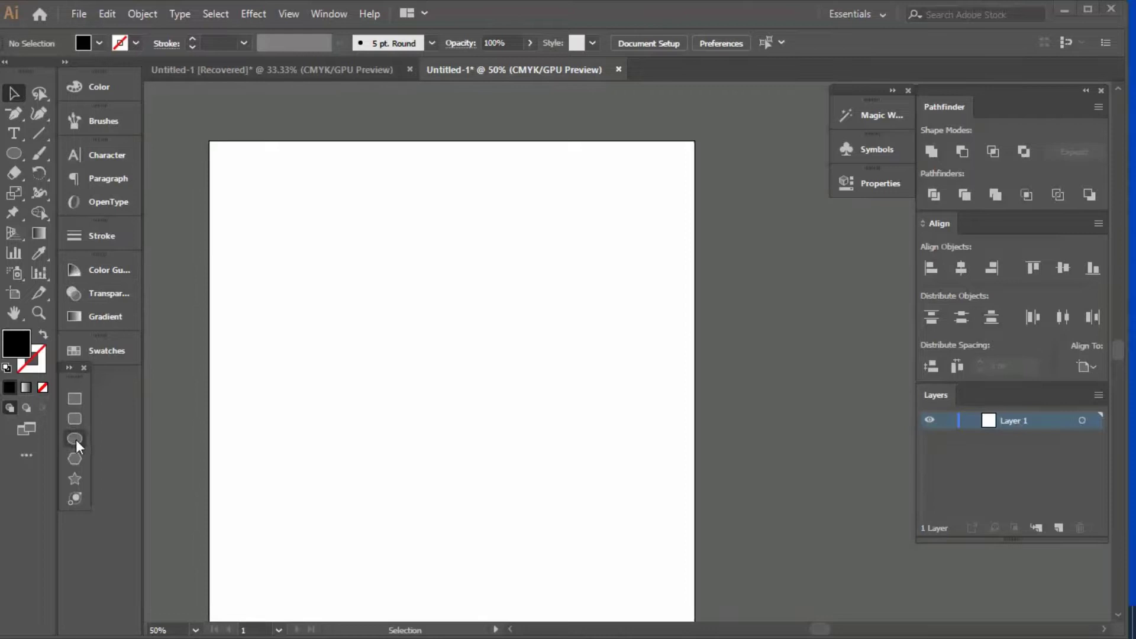
left_click(74, 439)
scroll(307, 370, "up", 2)
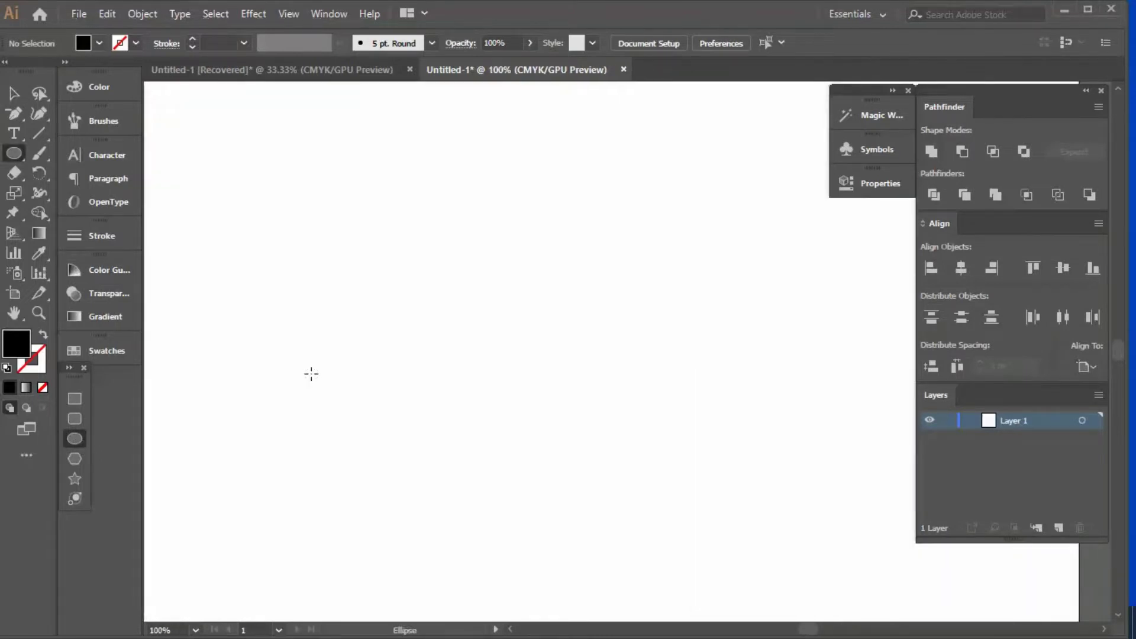
scroll(550, 367, "down", 2)
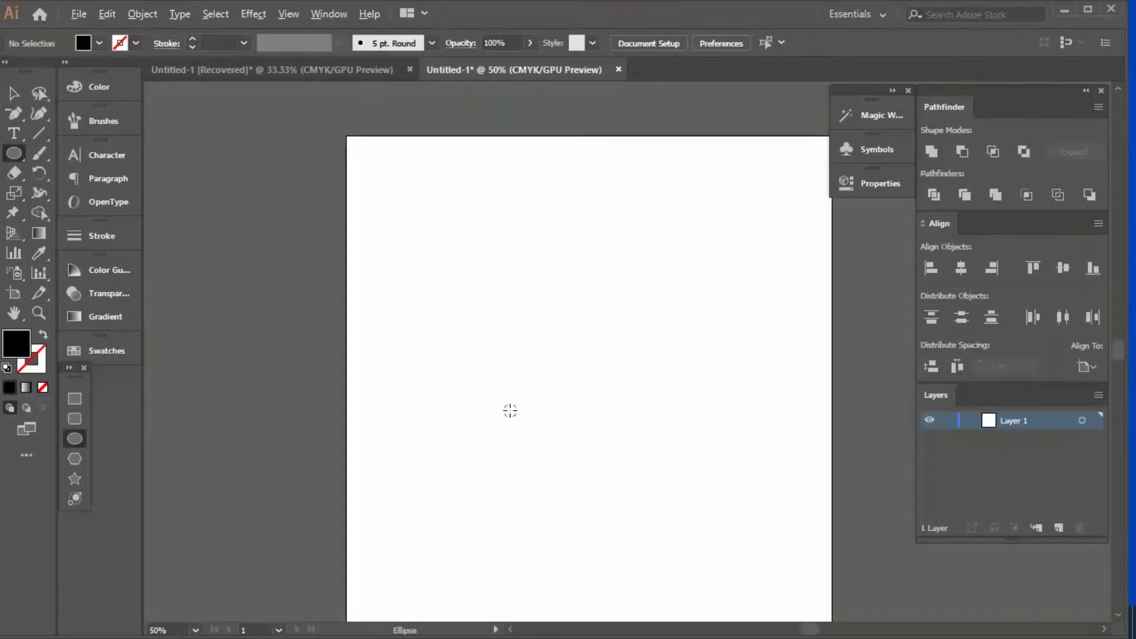
scroll(509, 410, "up", 1)
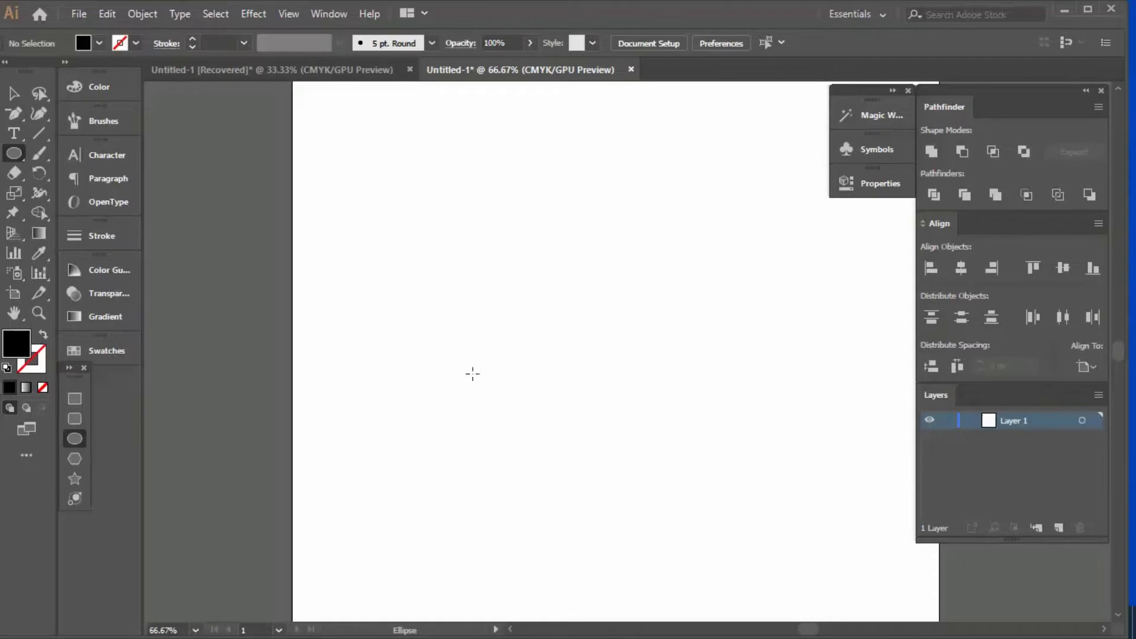
scroll(472, 373, "down", 1)
scroll(398, 365, "up", 1)
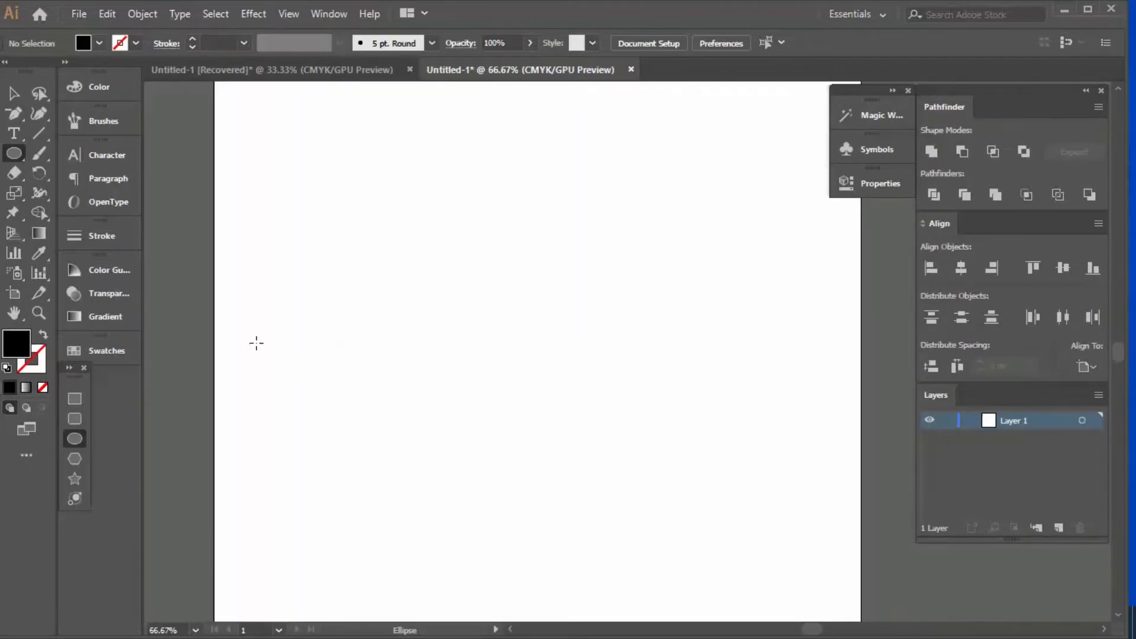
left_click_drag(258, 342, 266, 350)
scroll(266, 349, "up", 1)
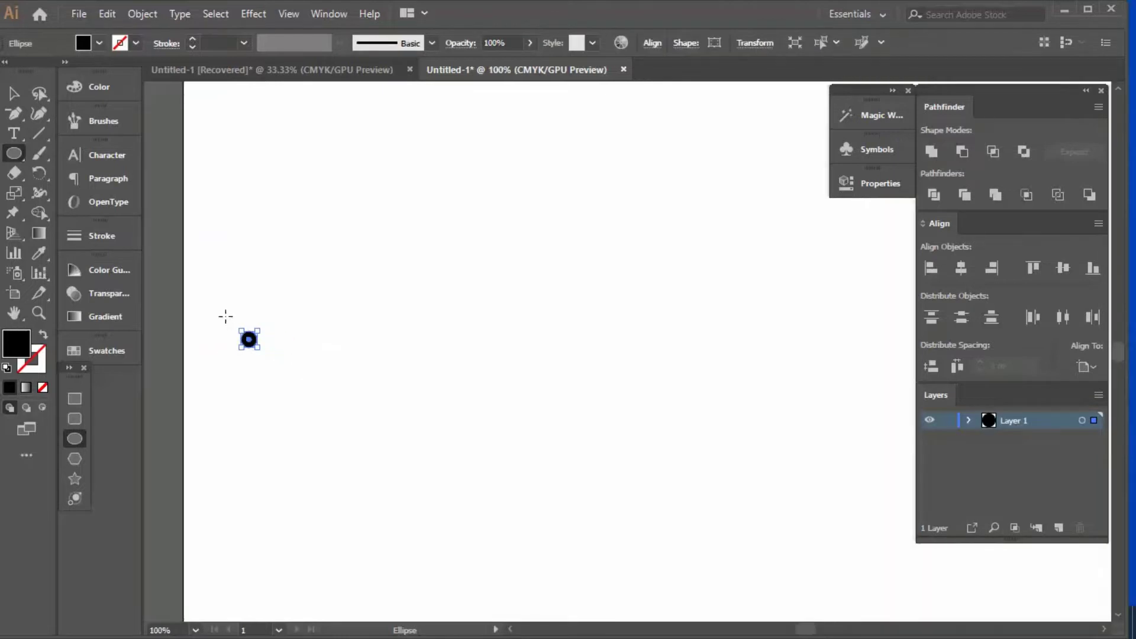
Step: Copy the dot straight across to the right edge and enlarge the copy to 23.36 px
left_click(20, 98)
key("ctrl+minus")
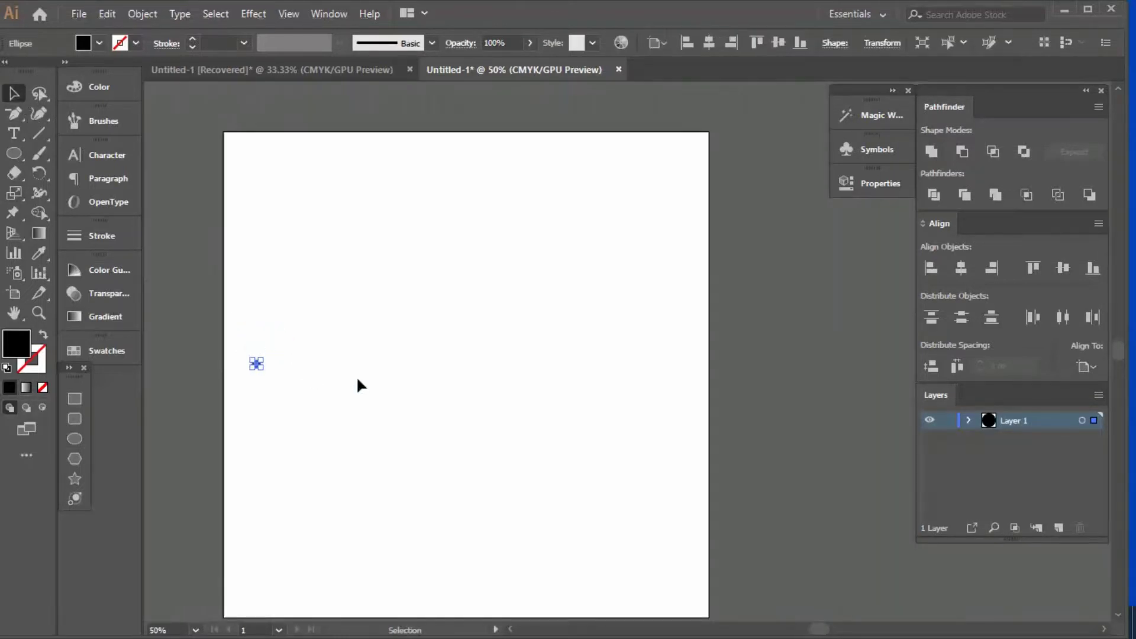
key("ctrl+plus")
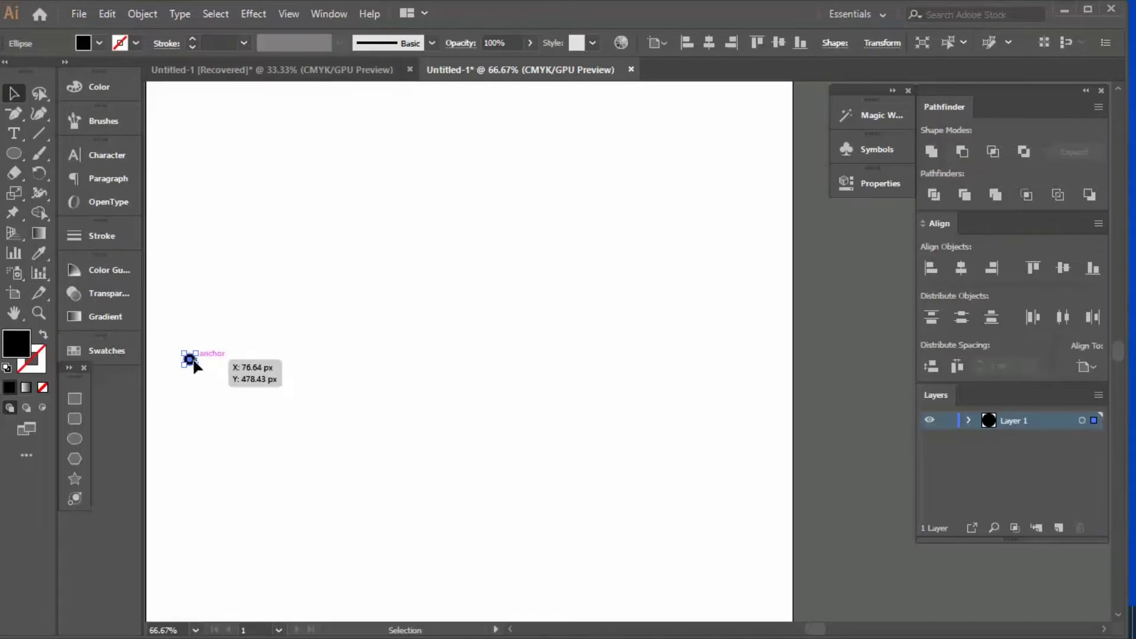
left_click_drag(194, 362, 736, 323)
scroll(779, 355, "up", 3)
left_click(636, 273)
scroll(726, 337, "down", 4)
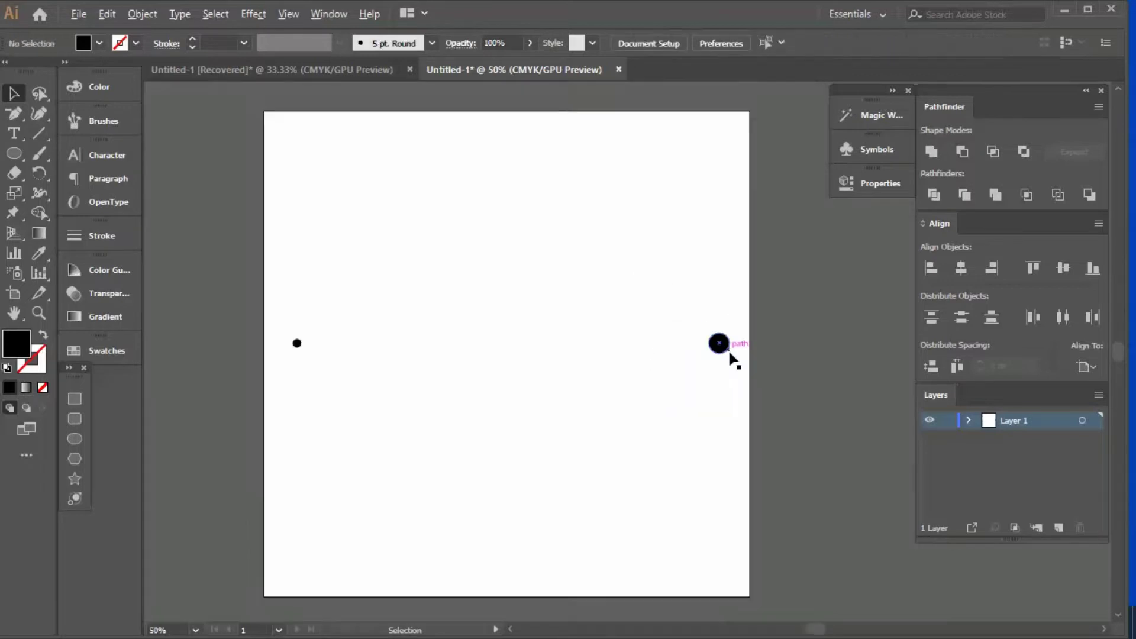
Step: Select both dots and set Blend Options spacing to Specified Steps with 12 steps
left_click_drag(748, 380, 306, 273)
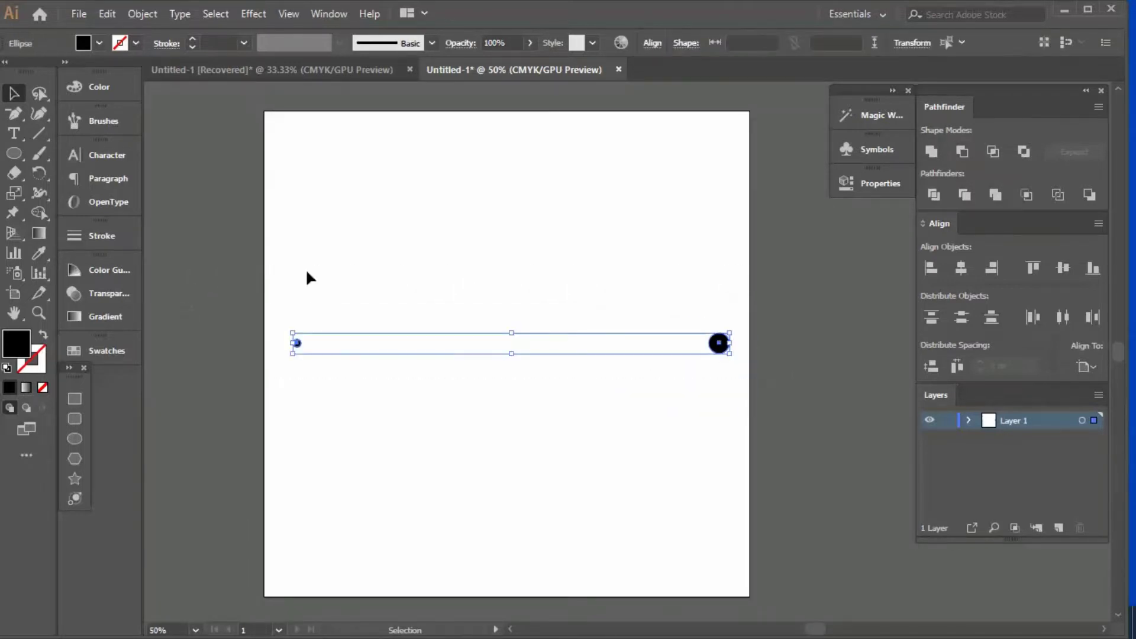
left_click(142, 14)
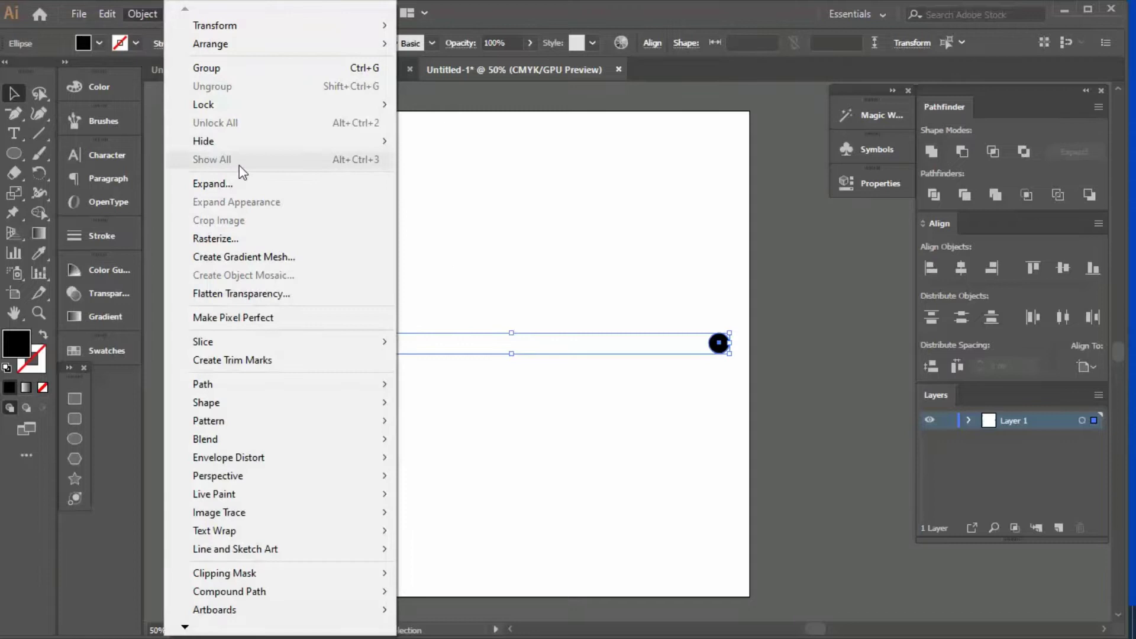
mouse_move(232, 439)
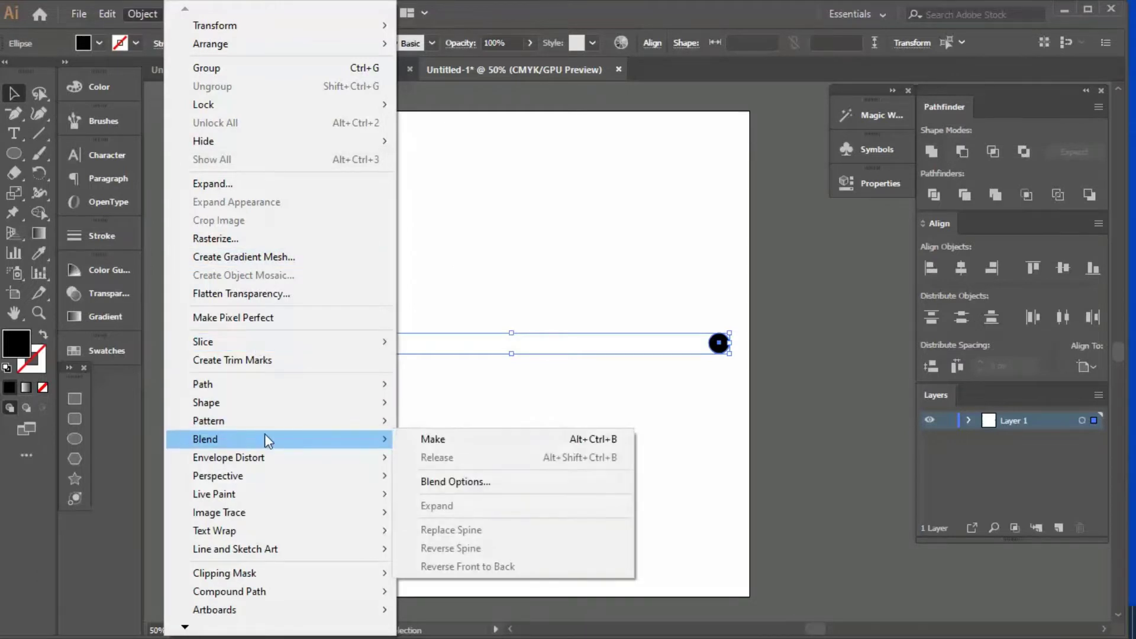
left_click(485, 482)
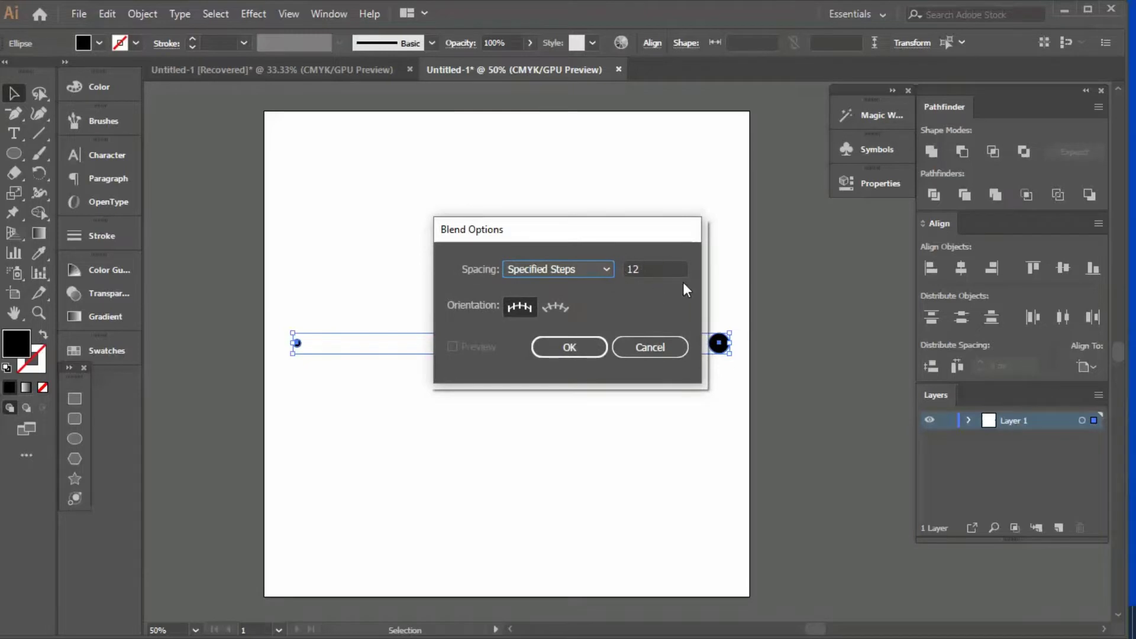
left_click(569, 270)
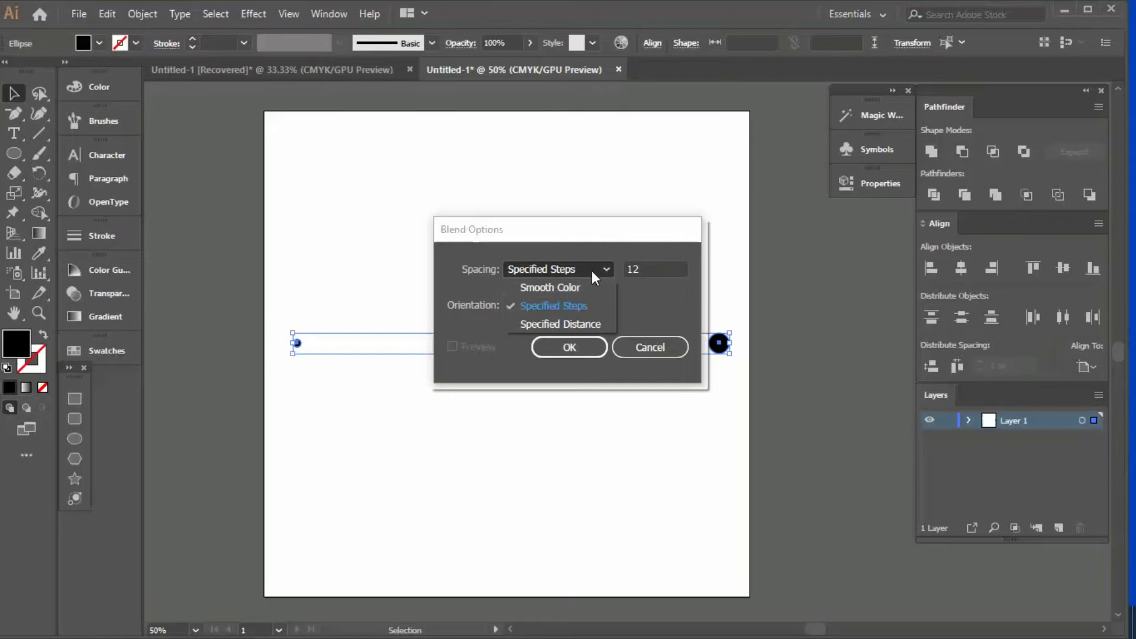
left_click(579, 269)
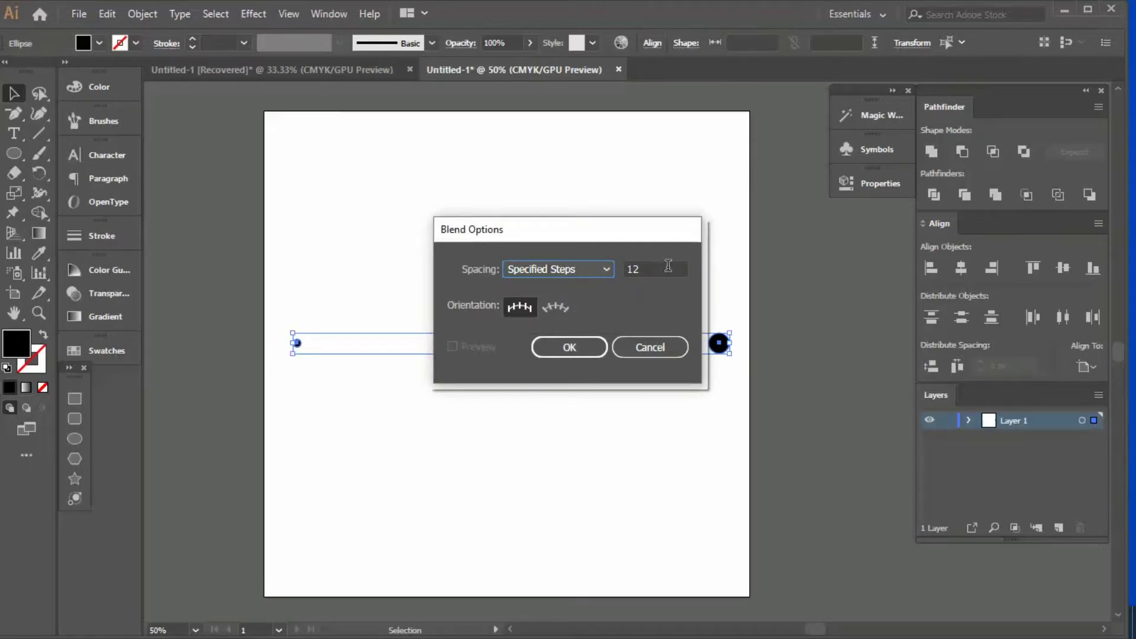
left_click(577, 350)
left_click(141, 14)
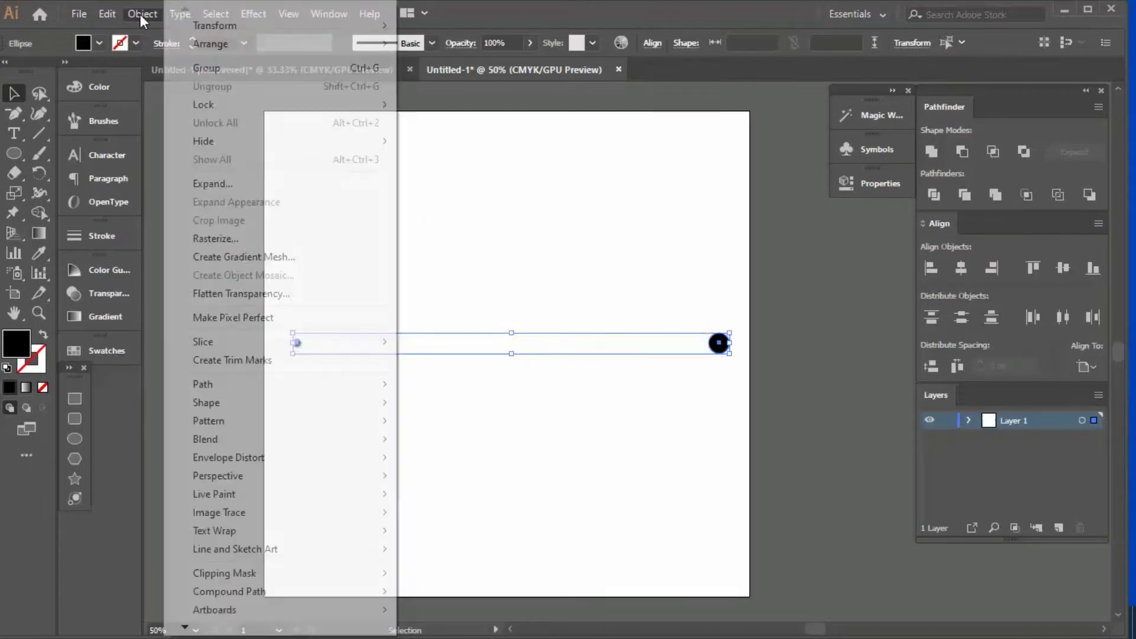
Step: Make the blend between the two dots and shrink the dotted row to about 273 px wide
mouse_move(240, 439)
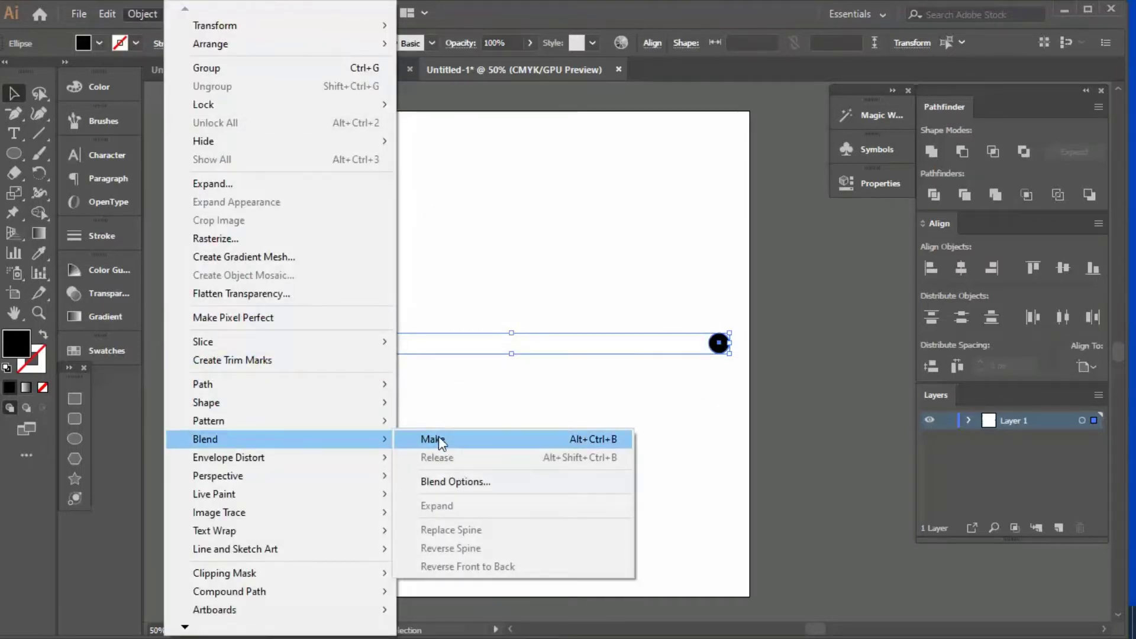
left_click(439, 438)
scroll(670, 360, "up", 2)
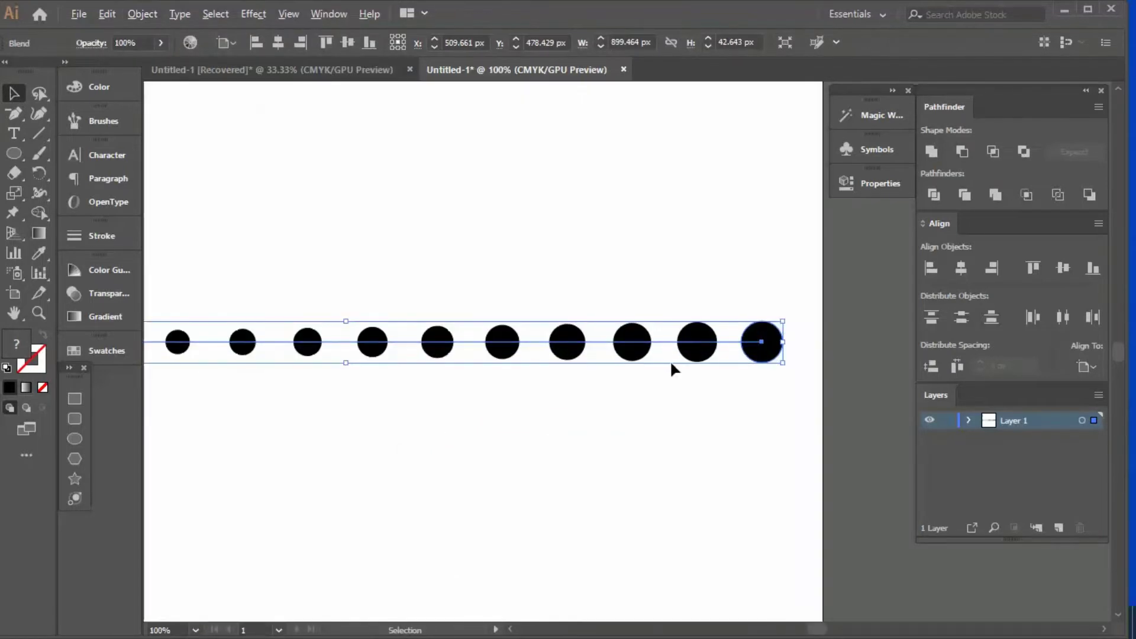
scroll(698, 390, "down", 3)
scroll(676, 390, "up", 1)
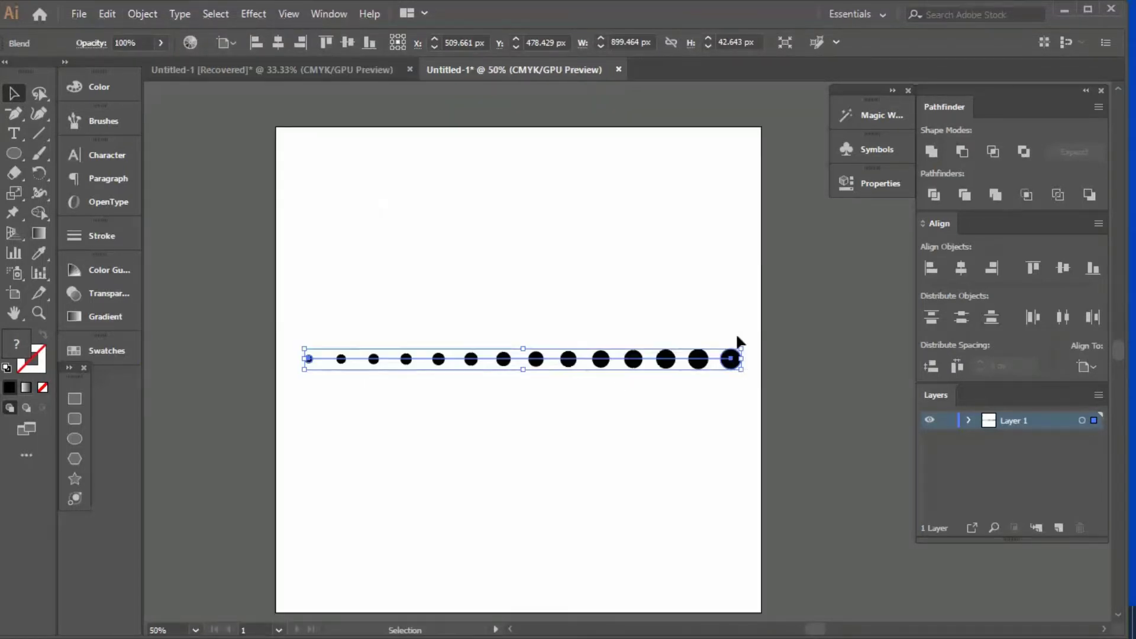
left_click_drag(744, 344, 442, 356)
scroll(338, 385, "up", 3)
scroll(337, 375, "down", 2)
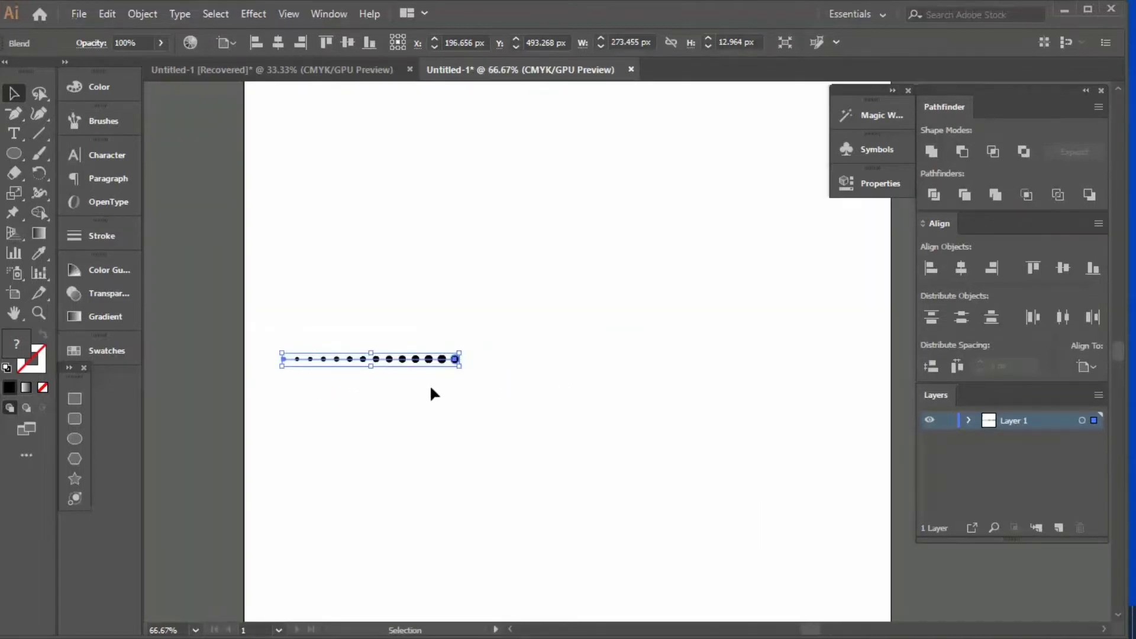
Step: Drag the blend's starting dot past the end dot so the row tapers both ways
key("a")
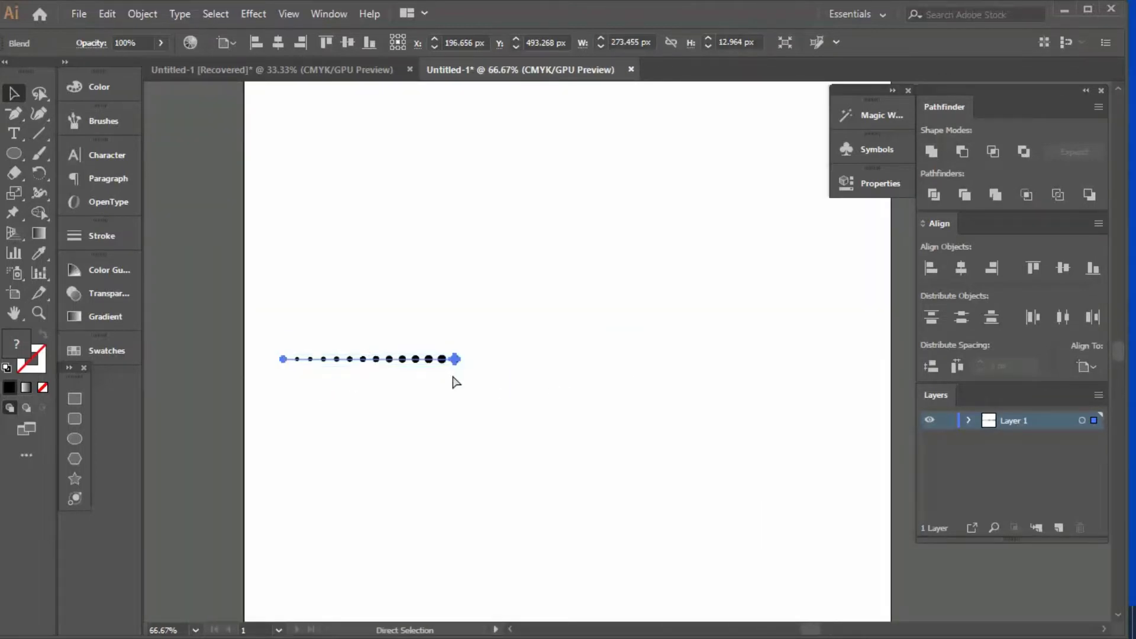
key("v")
scroll(368, 382, "up", 2)
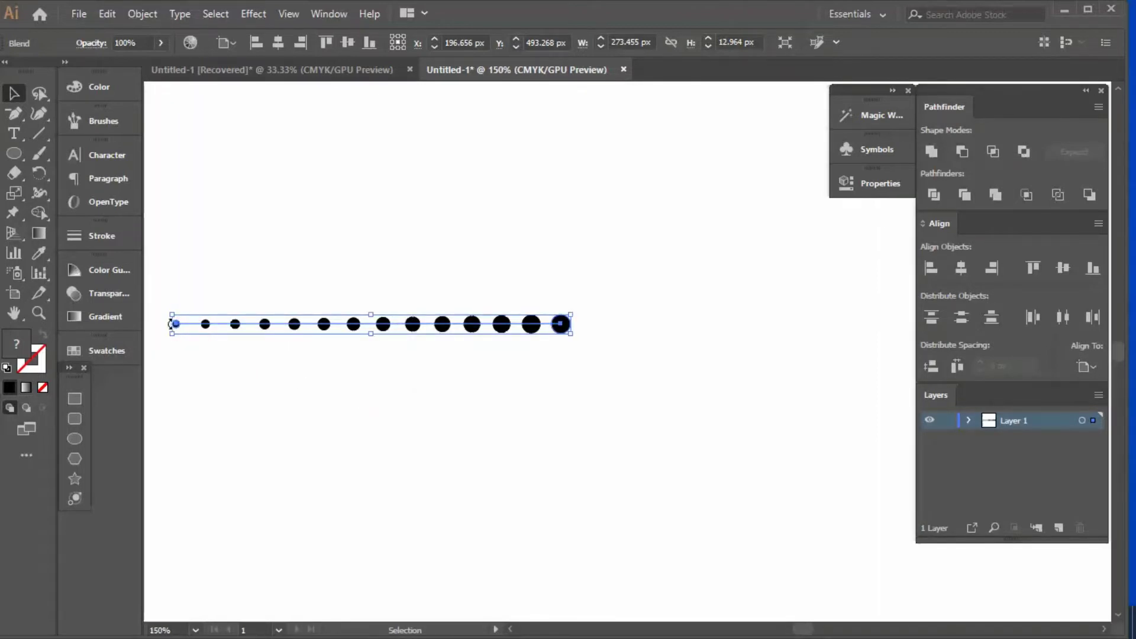
scroll(165, 333, "up", 2)
scroll(157, 337, "down", 1)
left_click_drag(168, 320, 700, 346)
scroll(402, 359, "down", 3)
left_click_drag(335, 347, 518, 350)
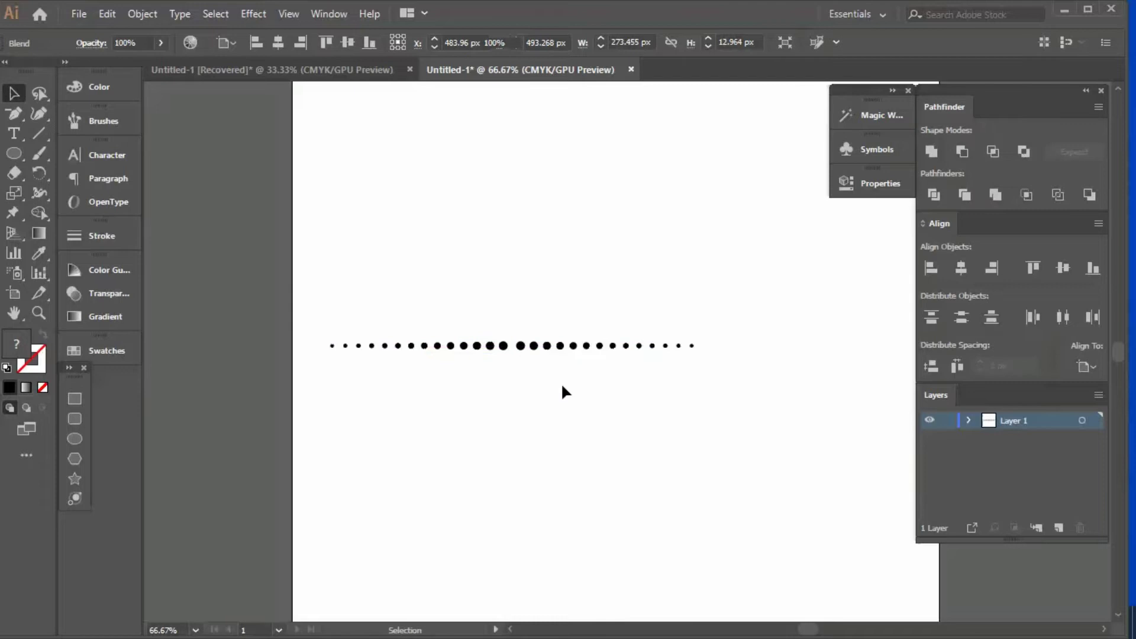
Step: Select the tapered dot row and copy it just above the original
left_click(561, 382)
scroll(527, 363, "down", 1)
scroll(512, 362, "up", 2)
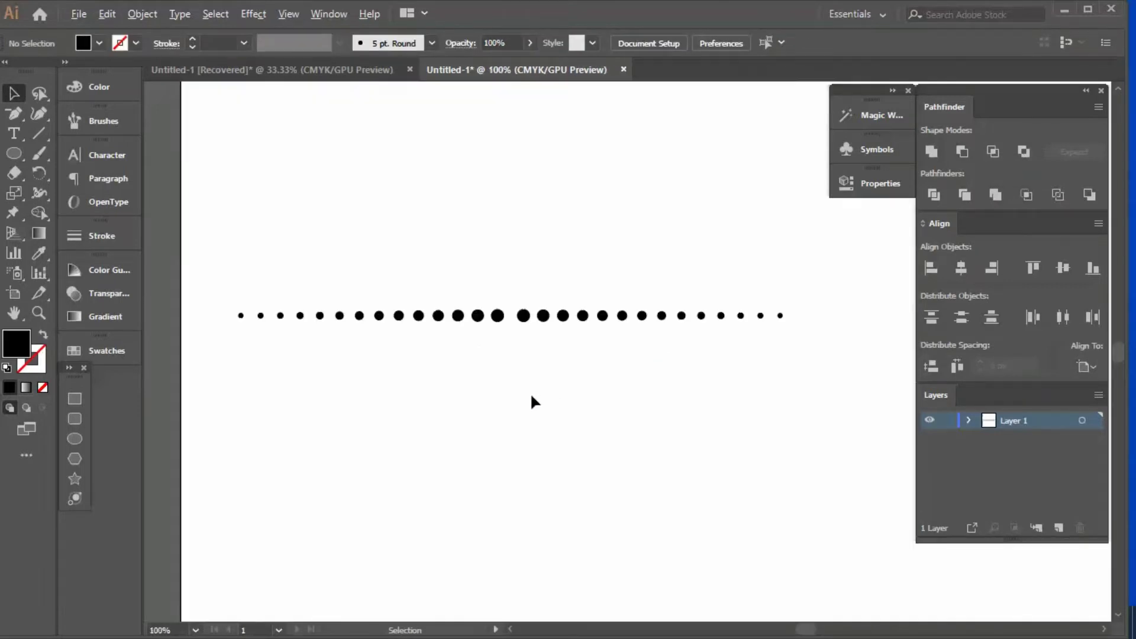
left_click_drag(824, 386, 216, 255)
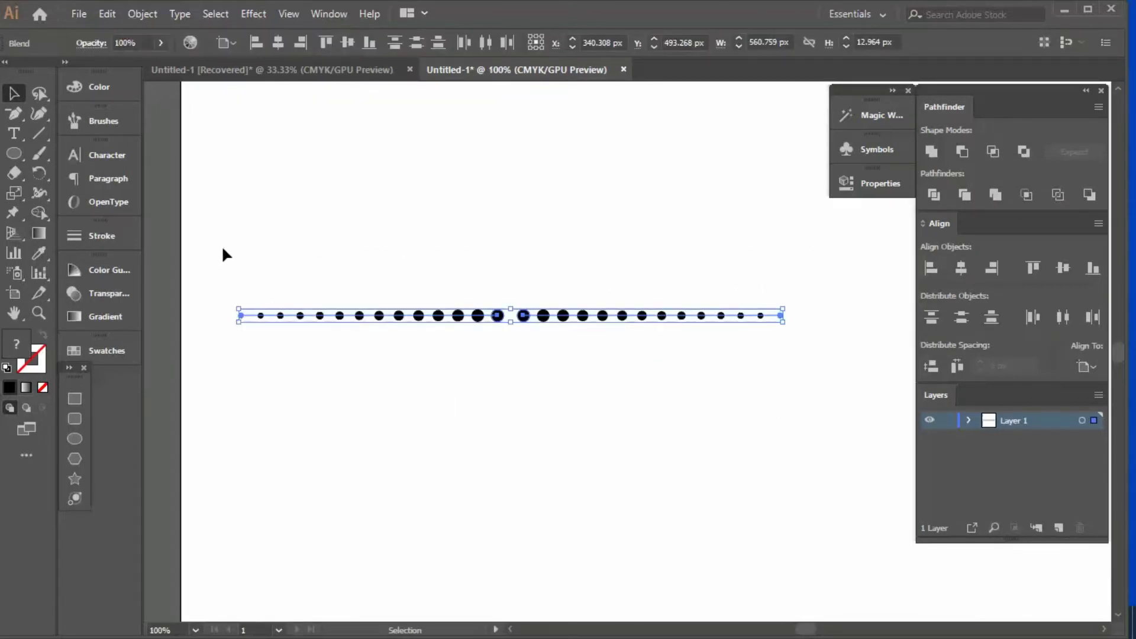
scroll(547, 290, "up", 2)
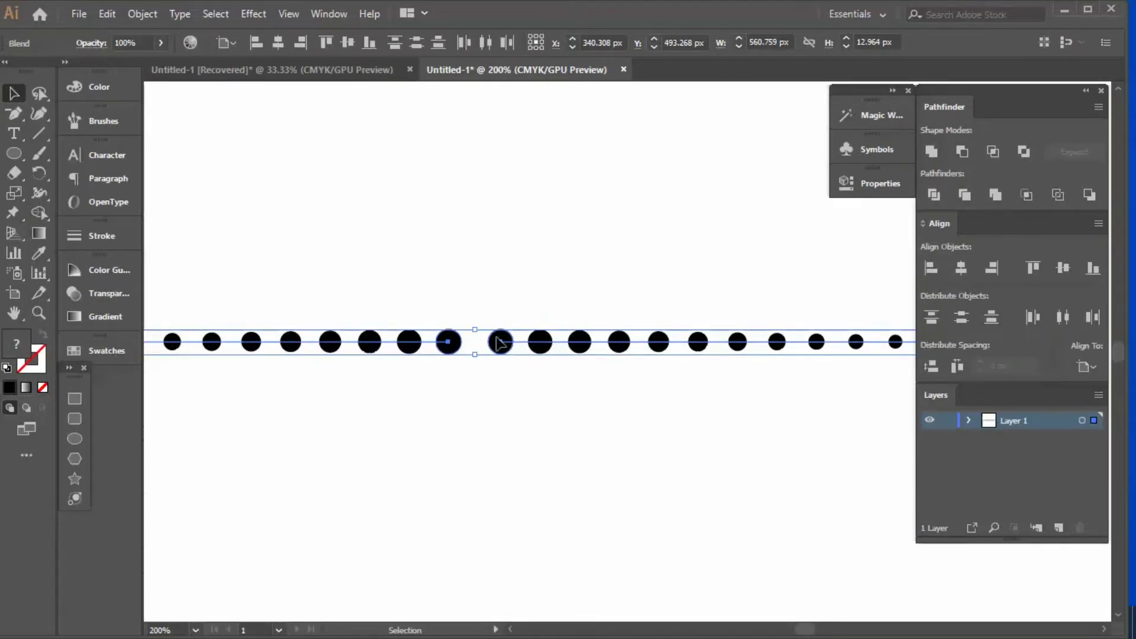
left_click_drag(494, 341, 496, 308)
scroll(472, 360, "down", 2)
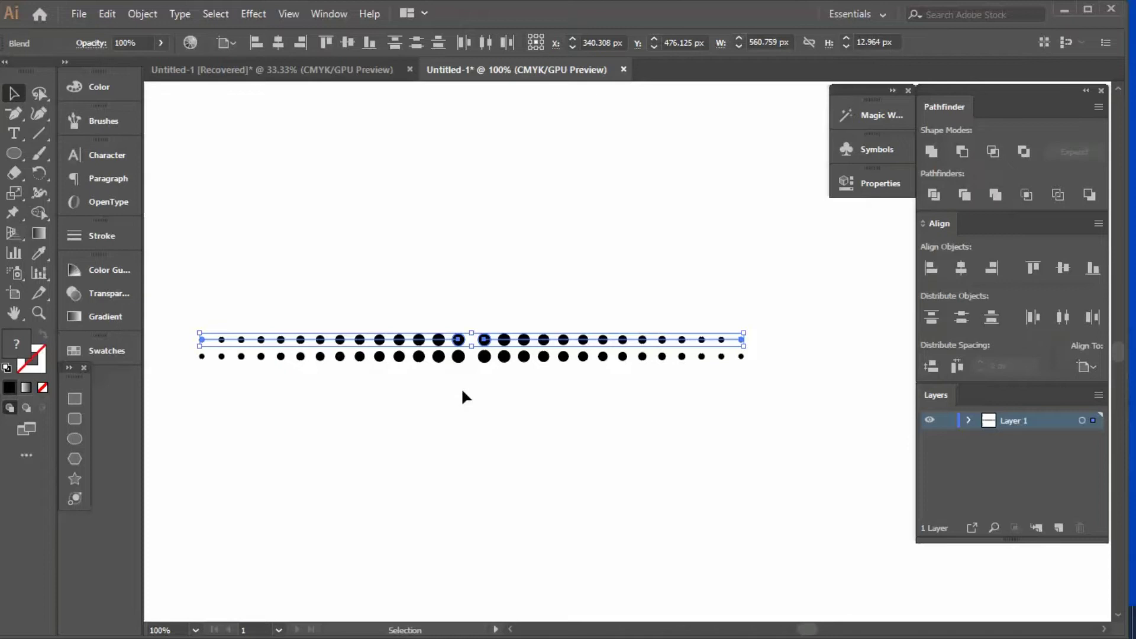
Step: Repeat the rows upward with Ctrl+D, then copy the whole stack below and close the gap
key("ctrl+d")
key("ctrl+d")
key("ctrl+d")
key("ctrl+d")
key("ctrl+d")
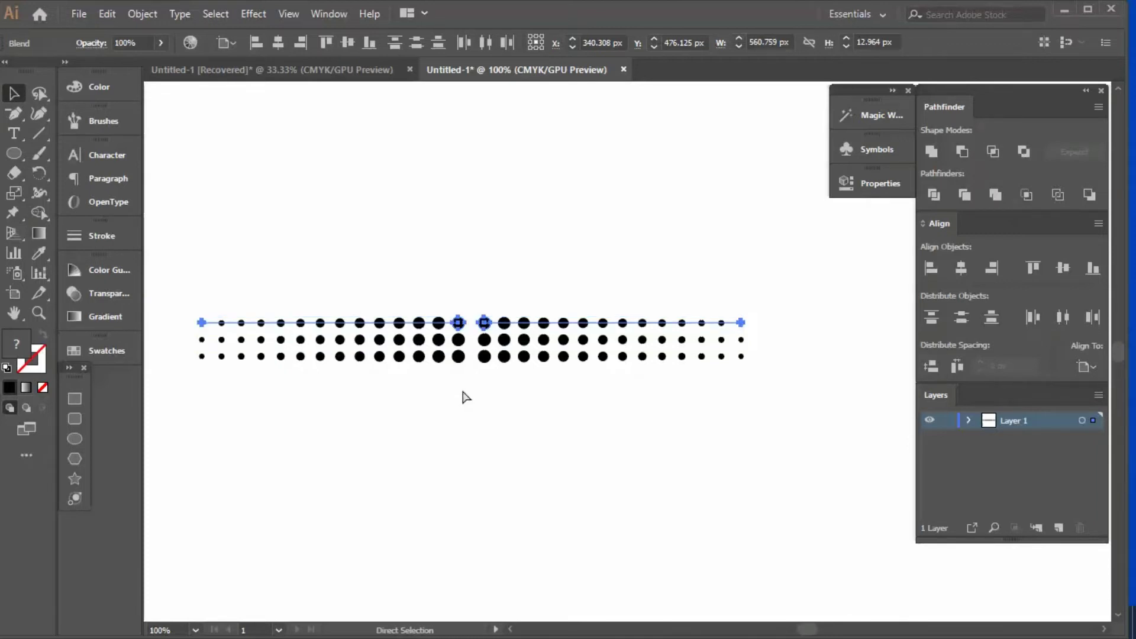
key("ctrl+d")
key("ctrl+d")
key("ctrl+d")
key("ctrl+d")
key("ctrl+d")
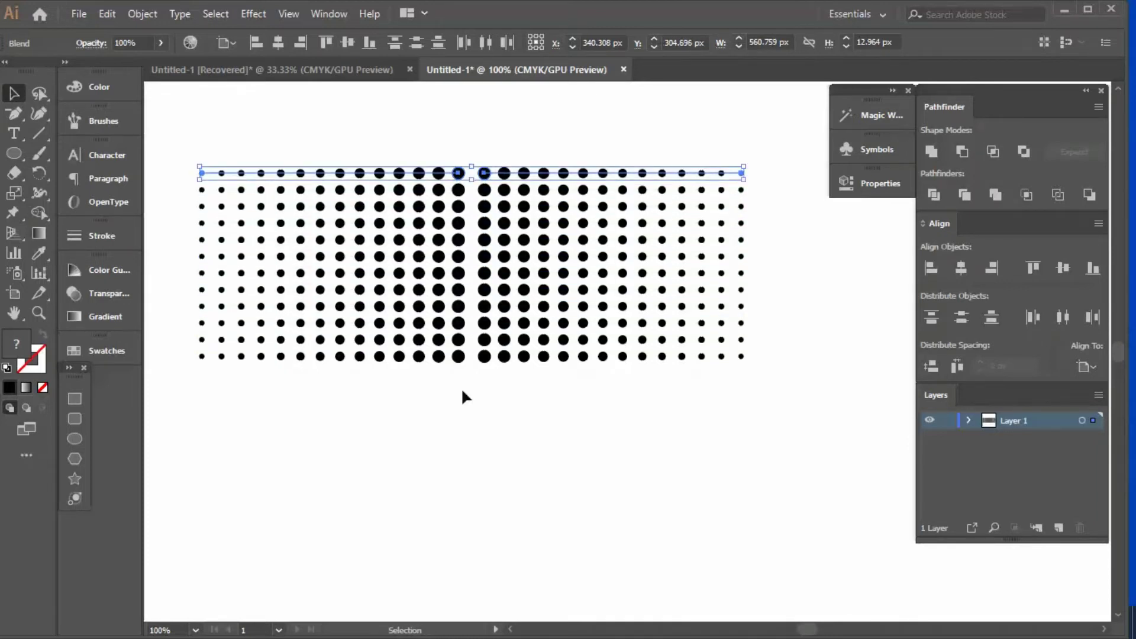
scroll(461, 390, "down", 3)
scroll(529, 405, "up", 1)
left_click_drag(609, 426, 282, 224)
left_click_drag(469, 305, 484, 403)
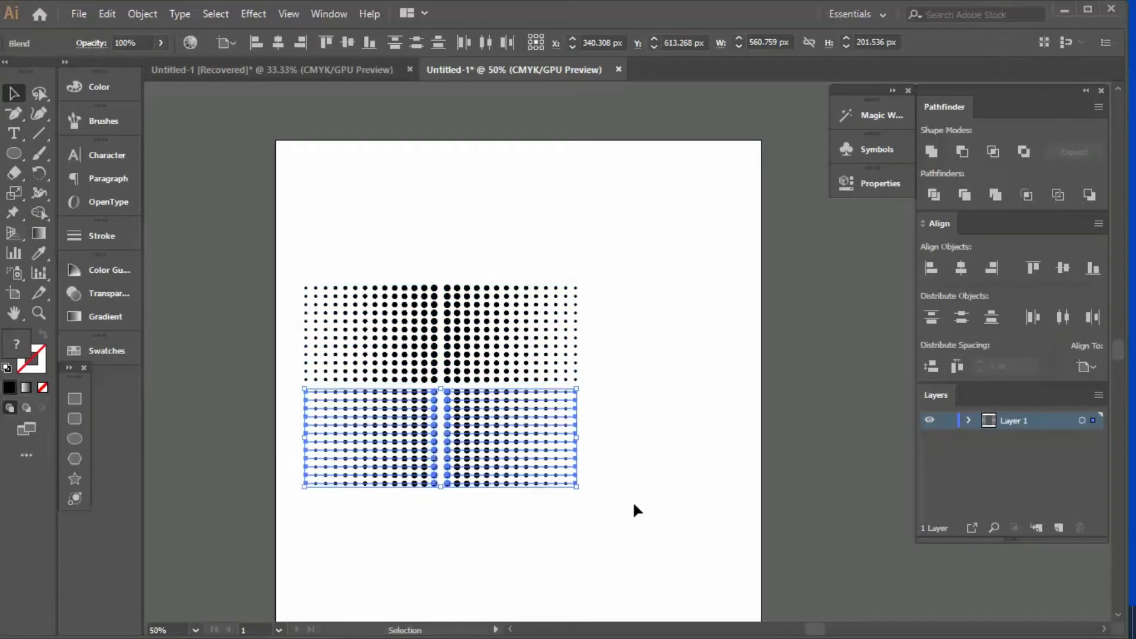
scroll(464, 417, "up", 3)
left_click_drag(417, 346, 418, 332)
scroll(417, 332, "down", 3)
left_click(620, 437)
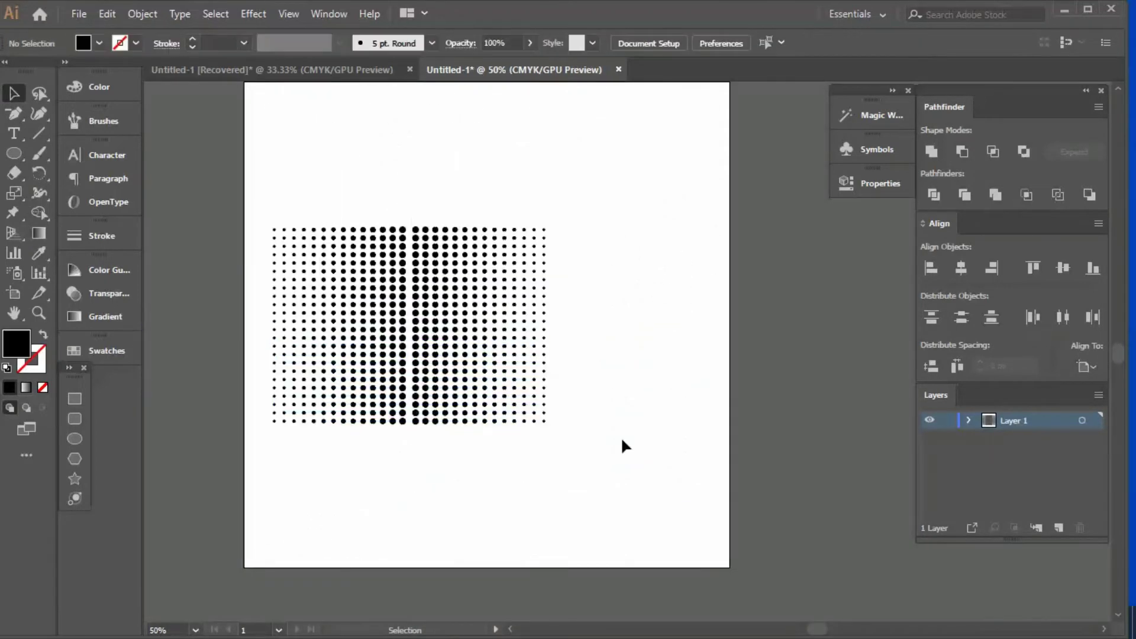
Step: Draw a 312 px black circle at the artboard's top edge, right of the dot grid
scroll(383, 325, "down", 2)
scroll(381, 322, "up", 3)
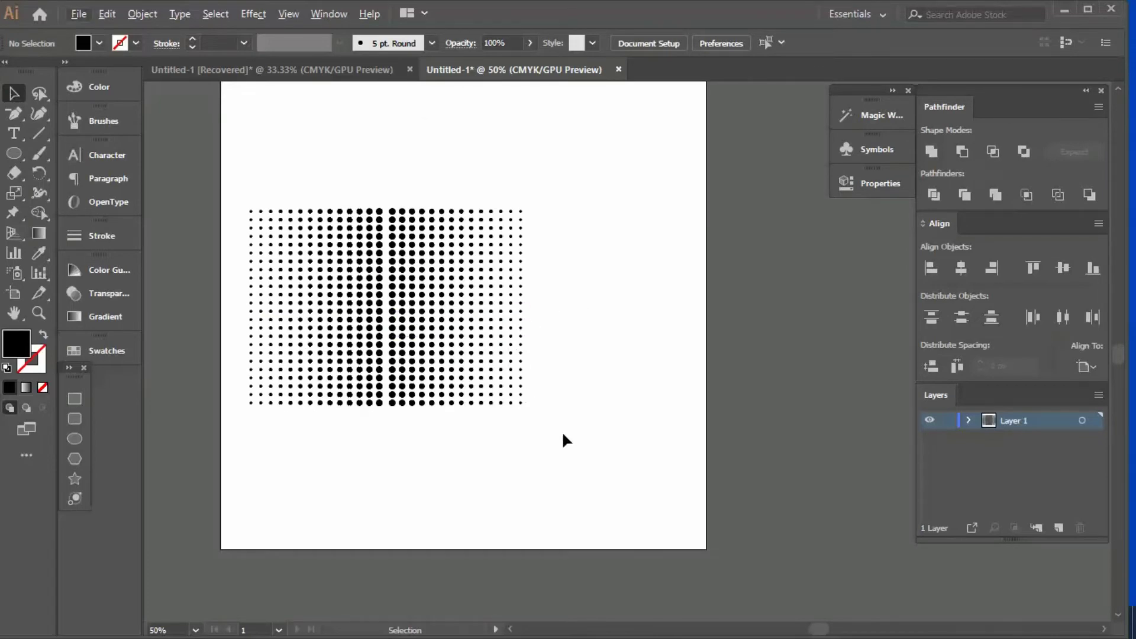
key("ctrl+a")
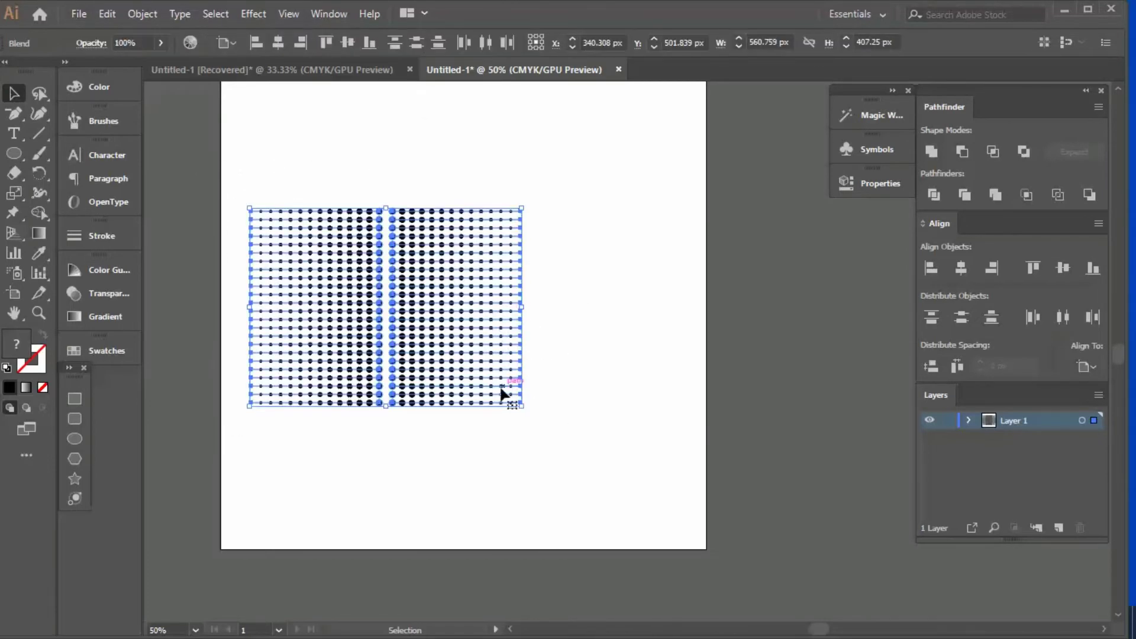
scroll(501, 394, "down", 1)
scroll(491, 398, "up", 2)
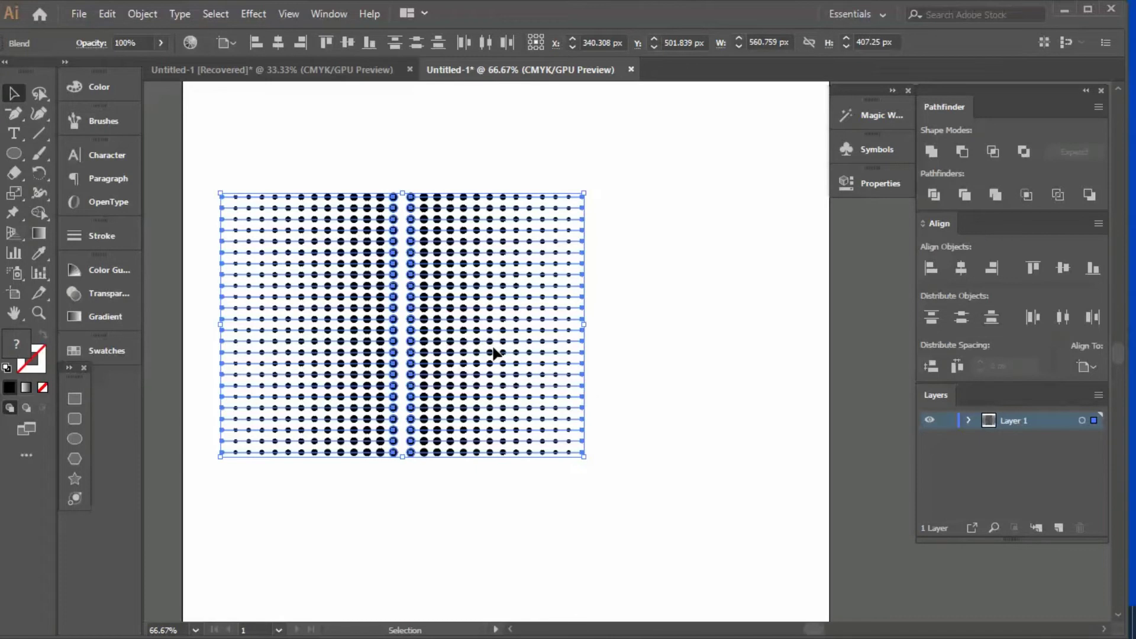
scroll(491, 385, "down", 3)
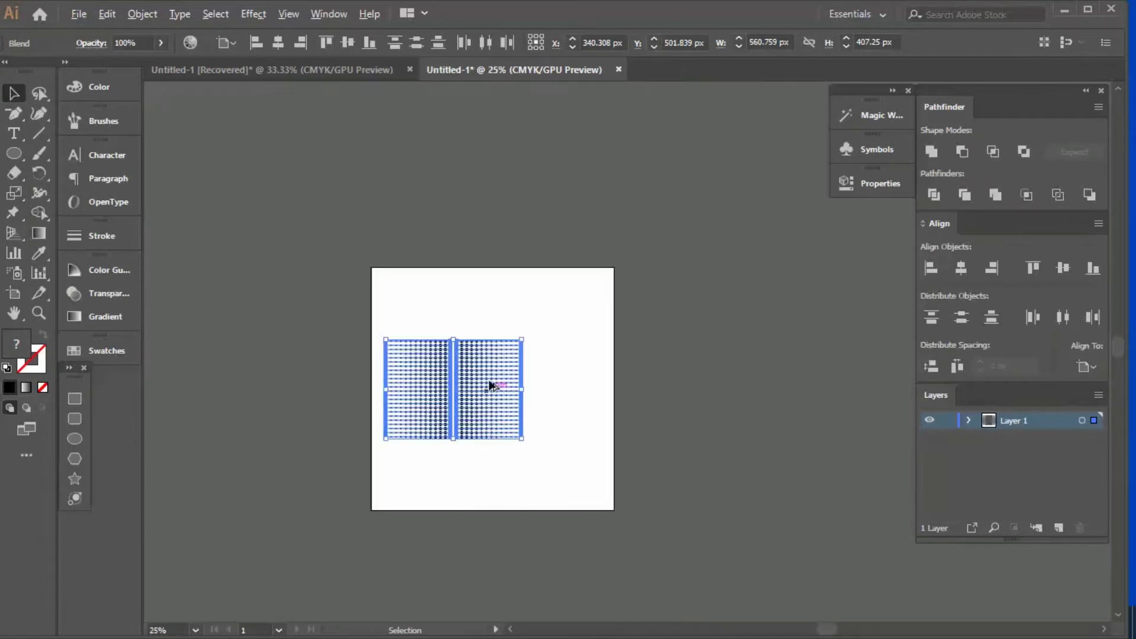
left_click(77, 442)
scroll(536, 323, "up", 2)
left_click_drag(545, 247, 616, 330)
left_click(14, 94)
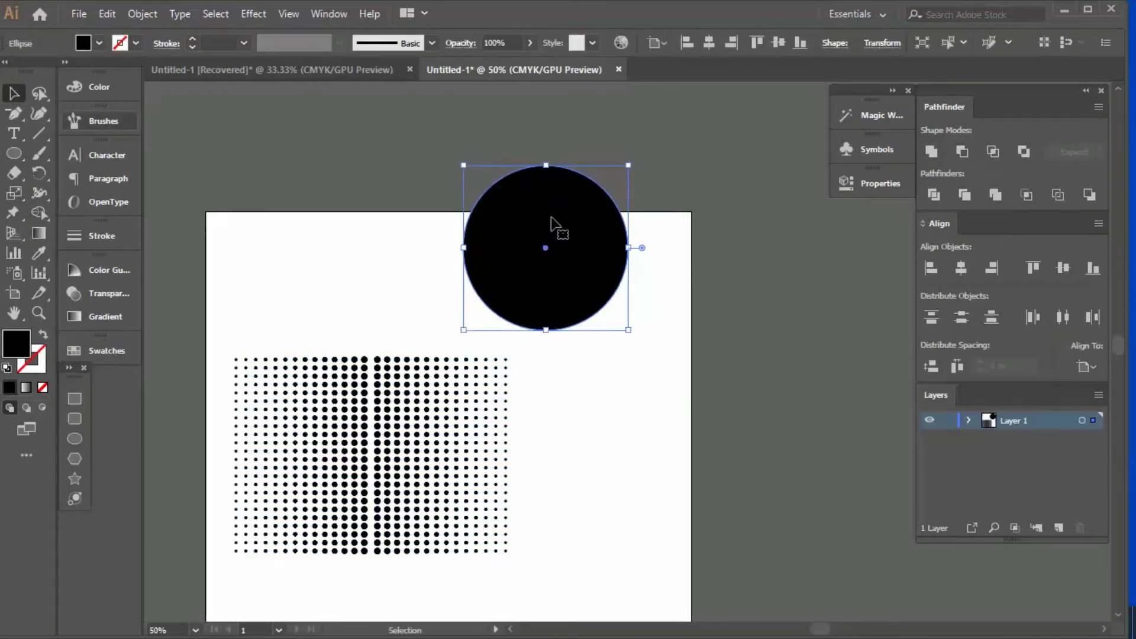
left_click_drag(545, 583, 200, 338)
Step: Start an Export Selection of the blend, then cancel it and close the Asset Export panel
right_click(363, 437)
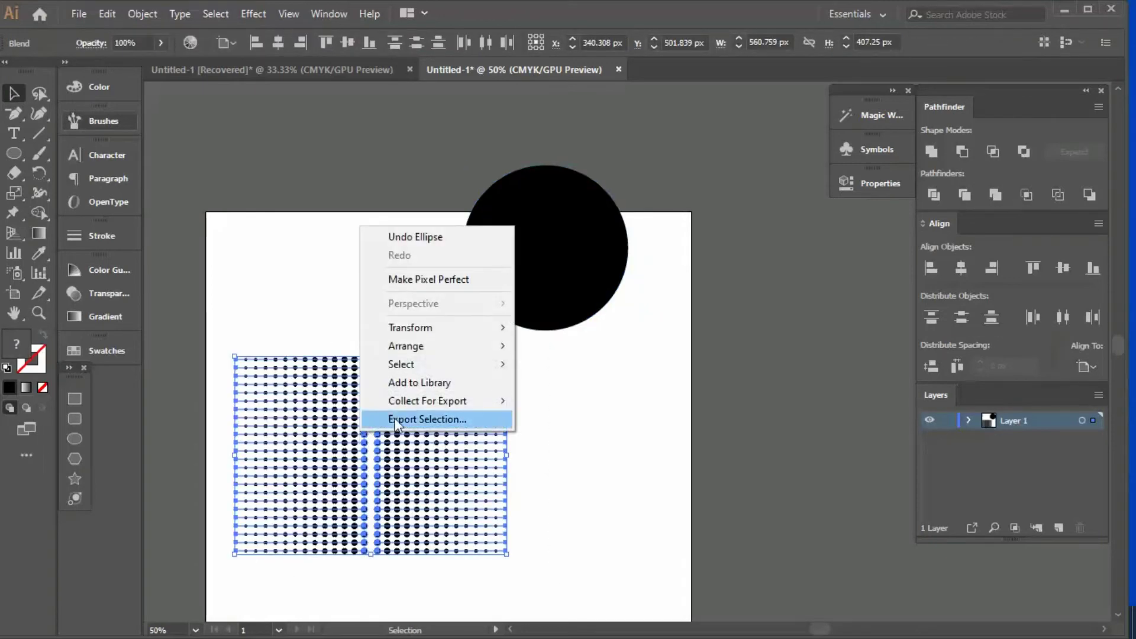
left_click(414, 418)
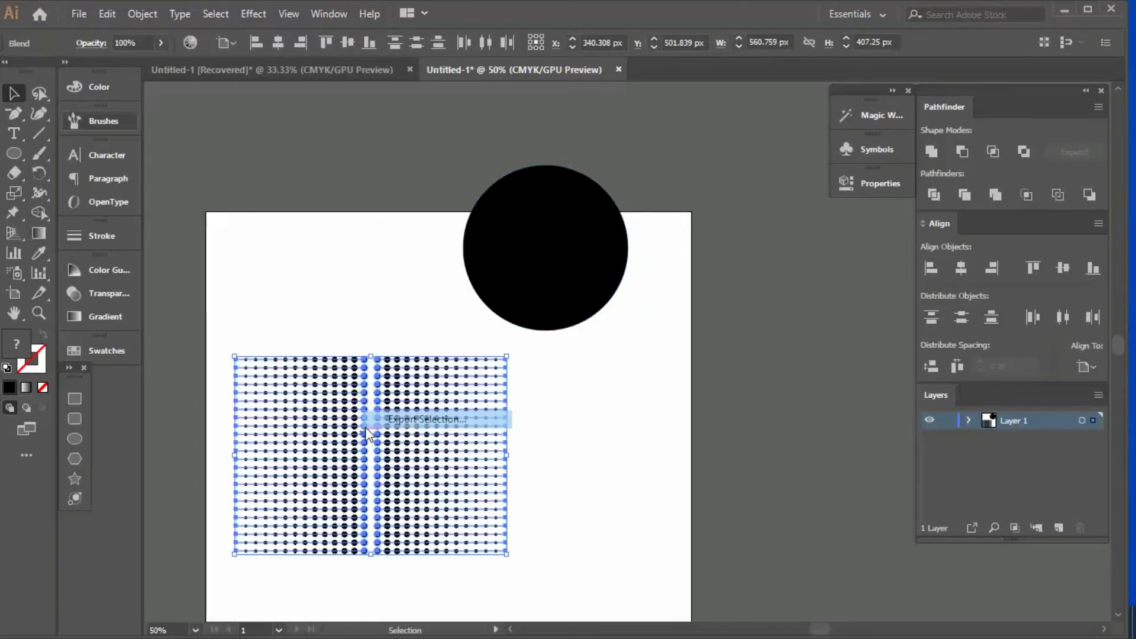
left_click(849, 496)
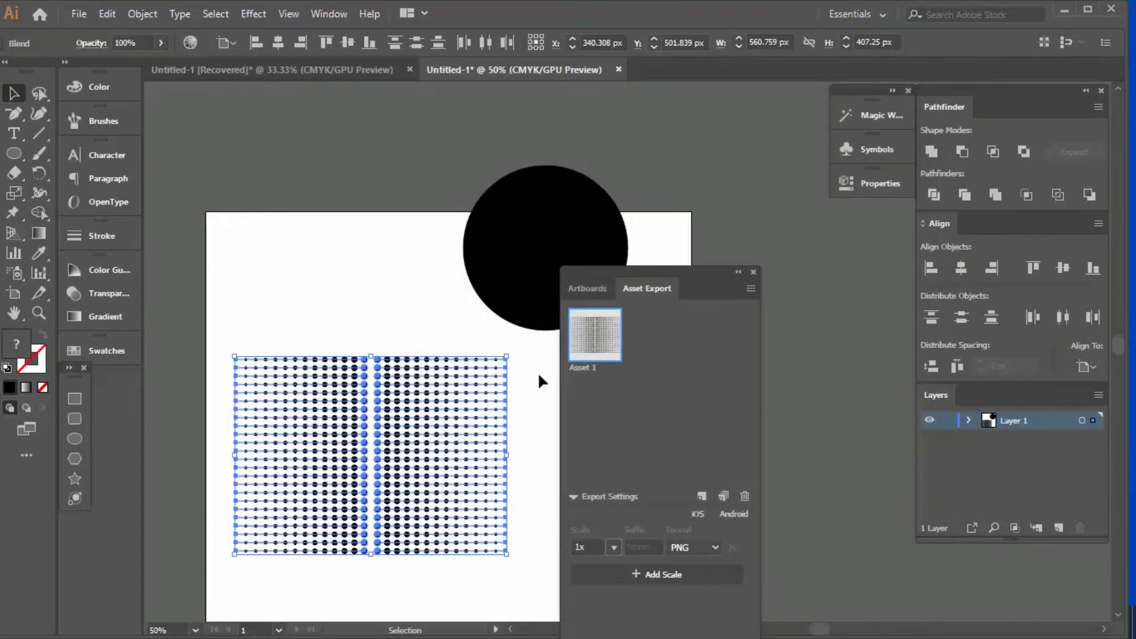
left_click(753, 273)
scroll(530, 406, "down", 1)
scroll(536, 414, "down", 2)
left_click(558, 502)
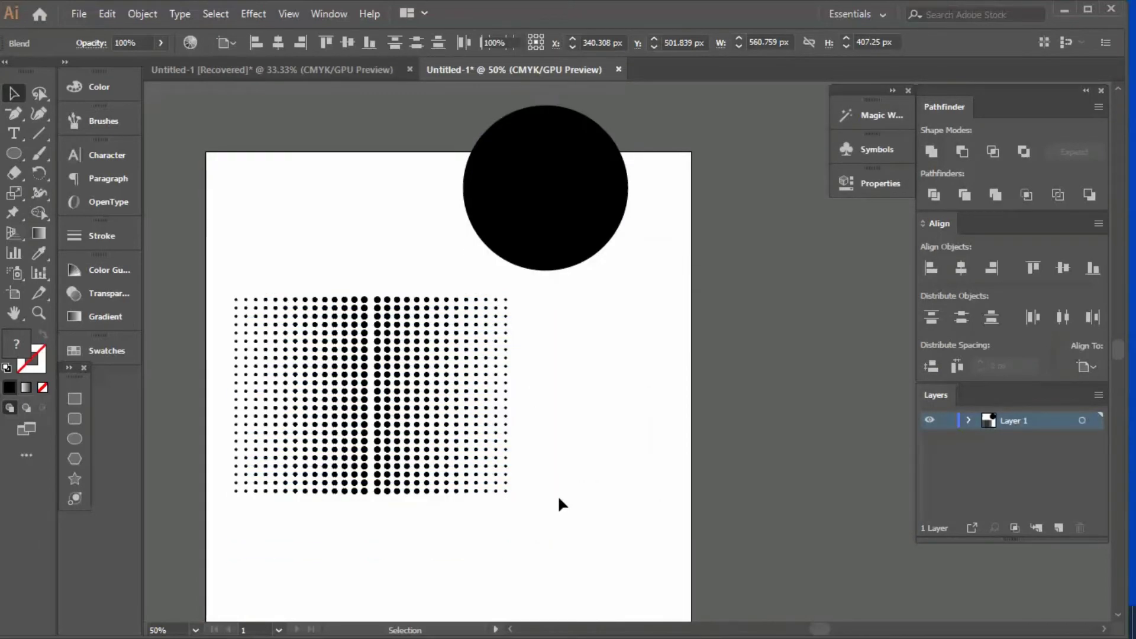
scroll(152, 292, "left", 8)
Step: Group the halftone blend, move the black circle onto its centre, and select both
key("ctrl+z")
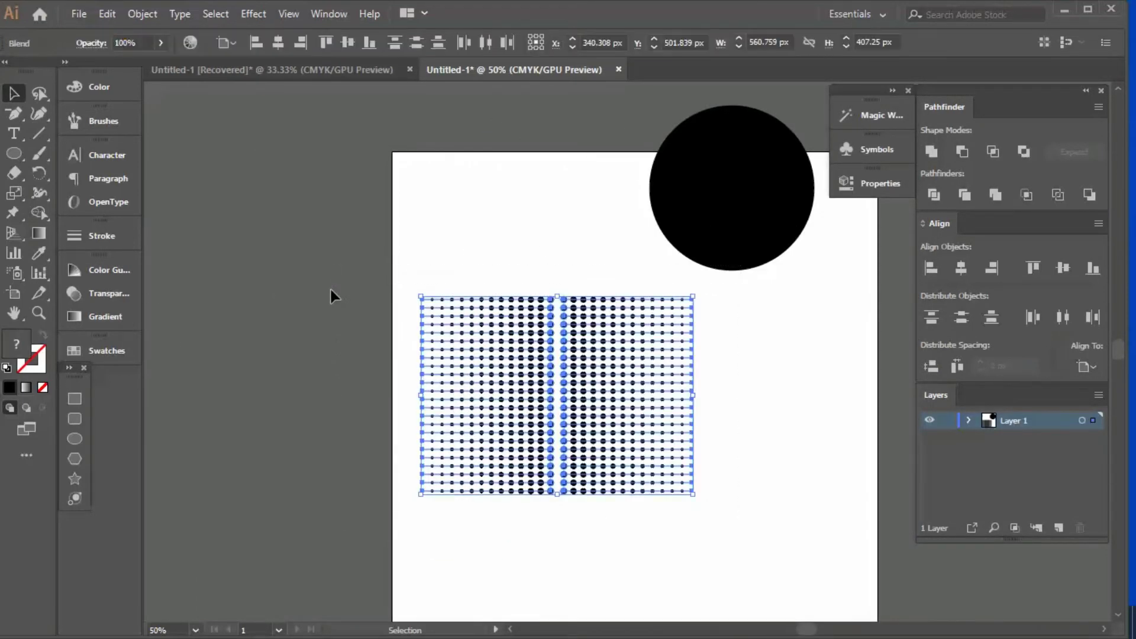
key("ctrl+g")
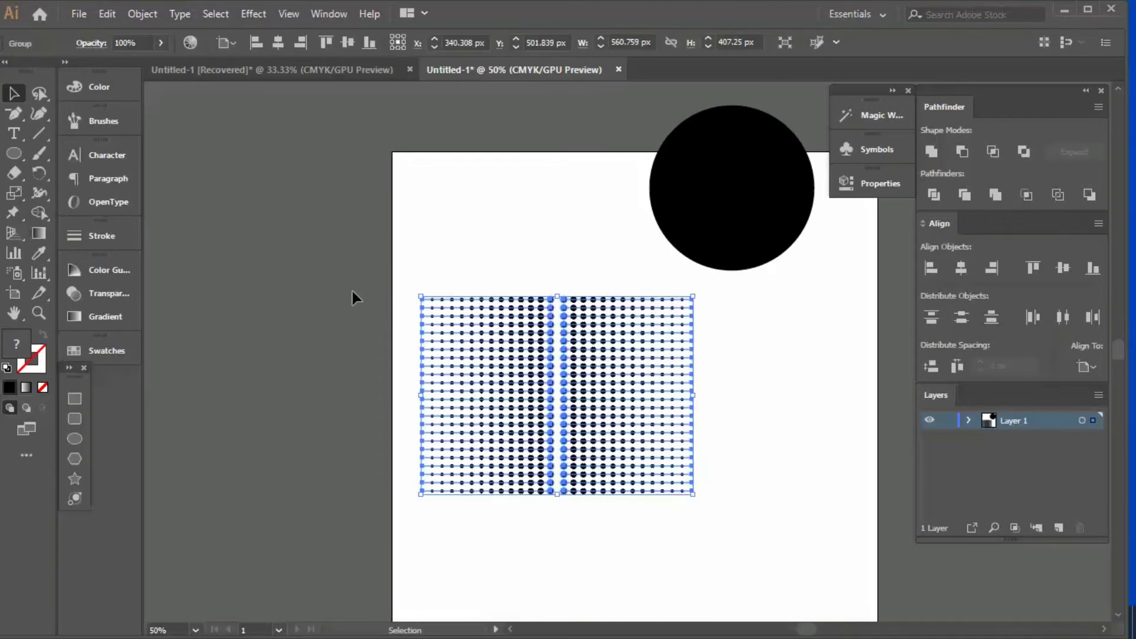
left_click_drag(752, 206, 567, 417)
left_click_drag(769, 534, 435, 285)
Step: Make a clipping mask from the circle and dot grid, zooming in to check the round halftone
right_click(512, 356)
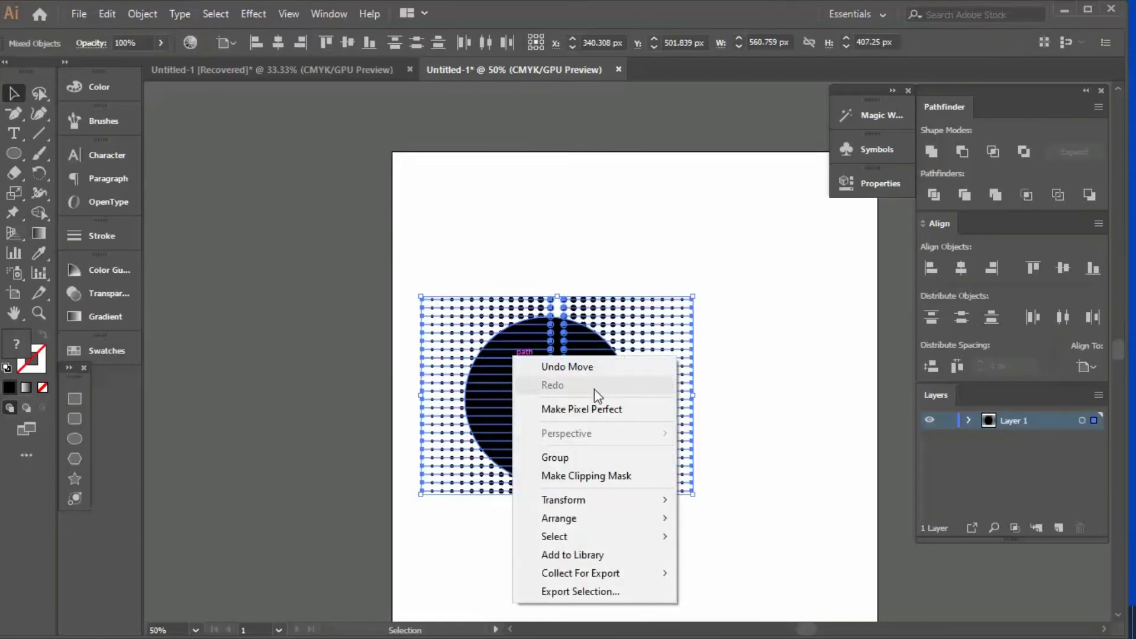
left_click(596, 476)
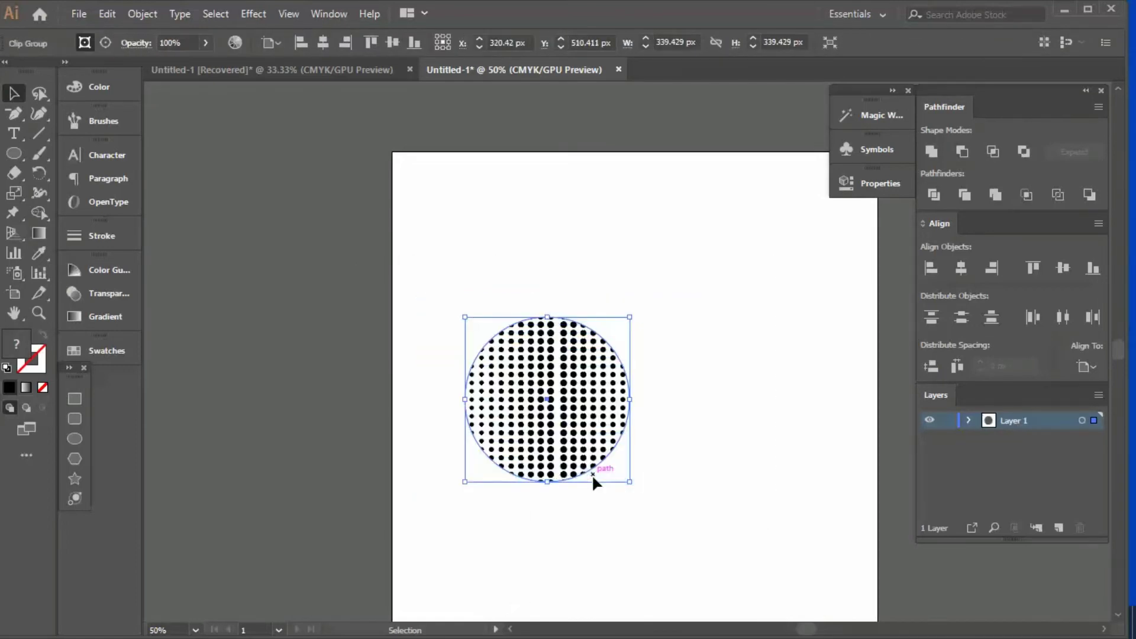
key("ctrl+1")
key("ctrl+minus")
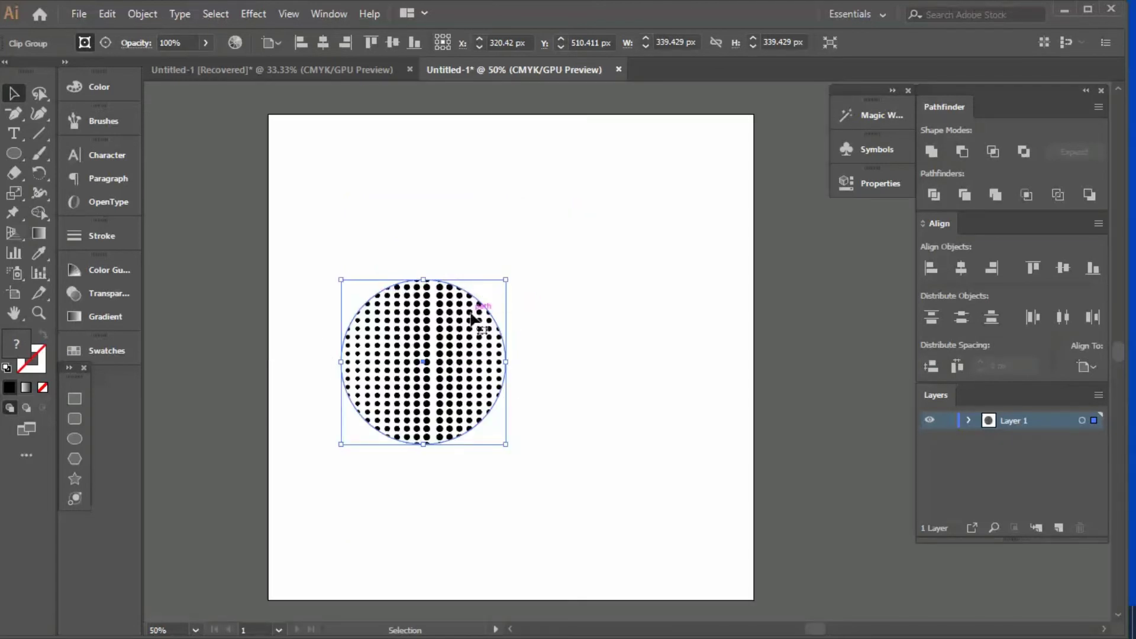
left_click(614, 298)
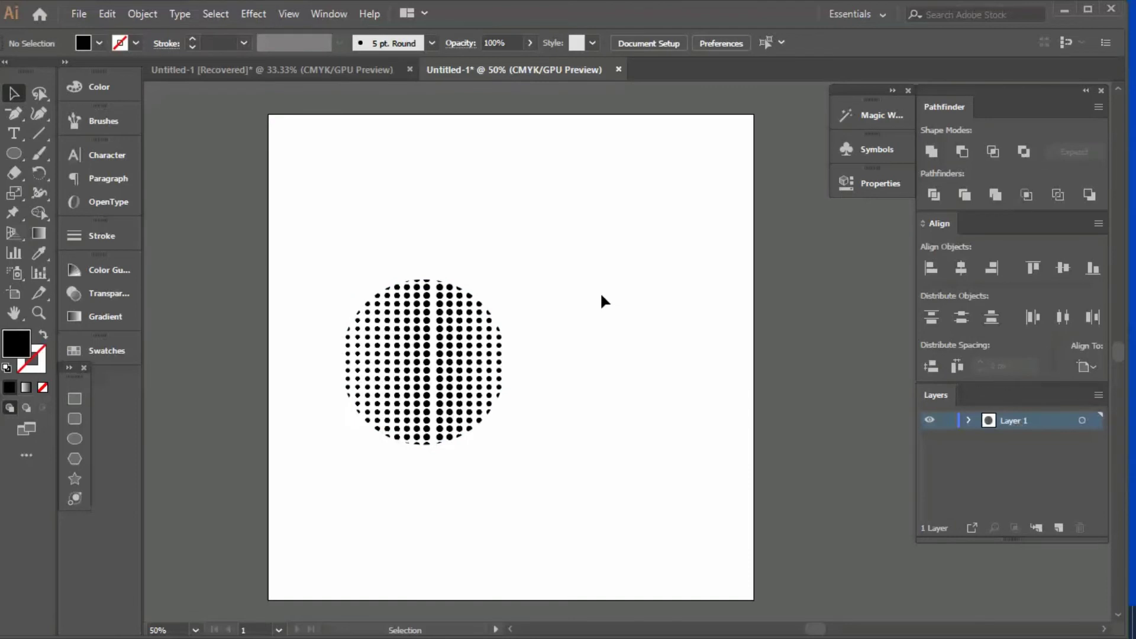
Step: Undo the clipping mask to restore the separate circle and dot grid
key("a")
left_click(490, 350)
key("v")
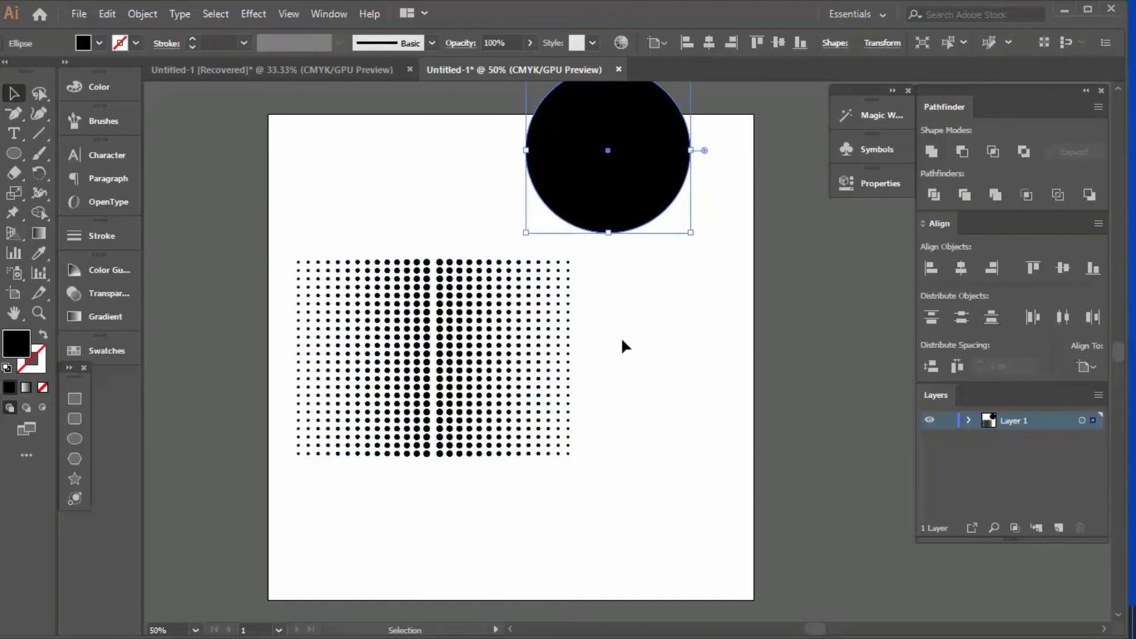
left_click(622, 336)
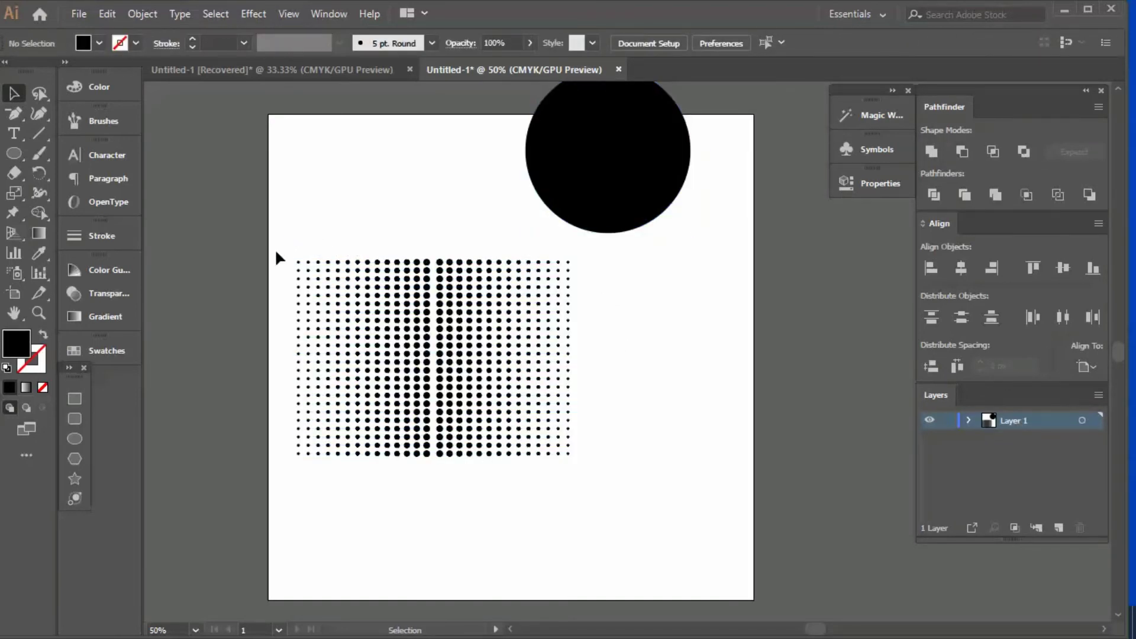
Step: Select the dot grid group and rotate a copy 45° diagonally over it, forming a star pattern
left_click_drag(277, 253, 583, 467)
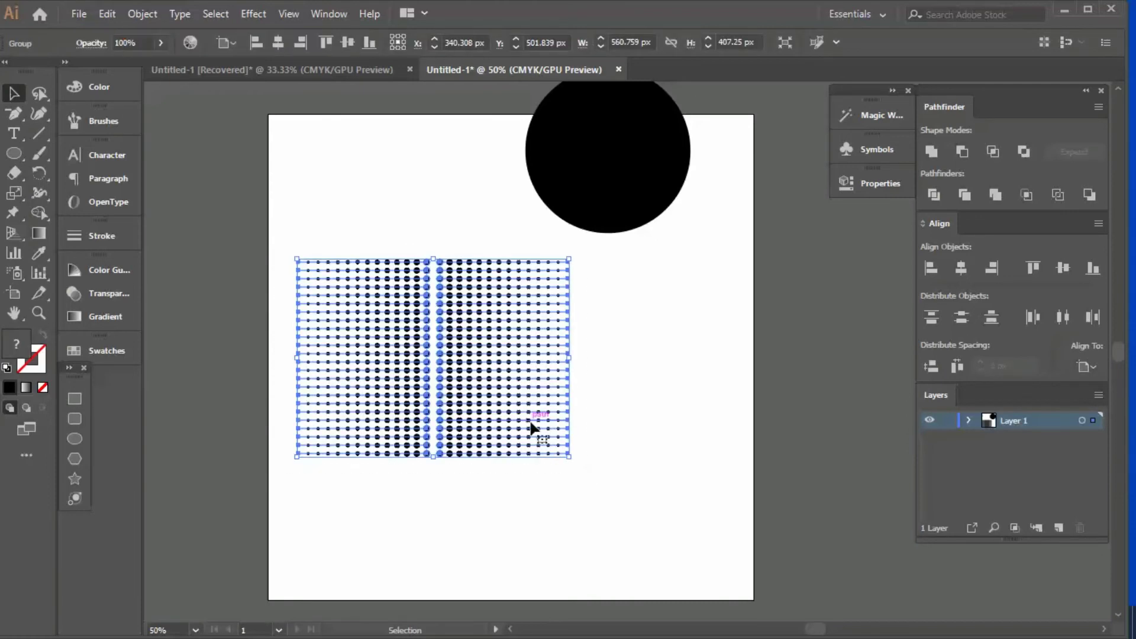
key("a")
key("v")
left_click_drag(576, 251, 520, 240)
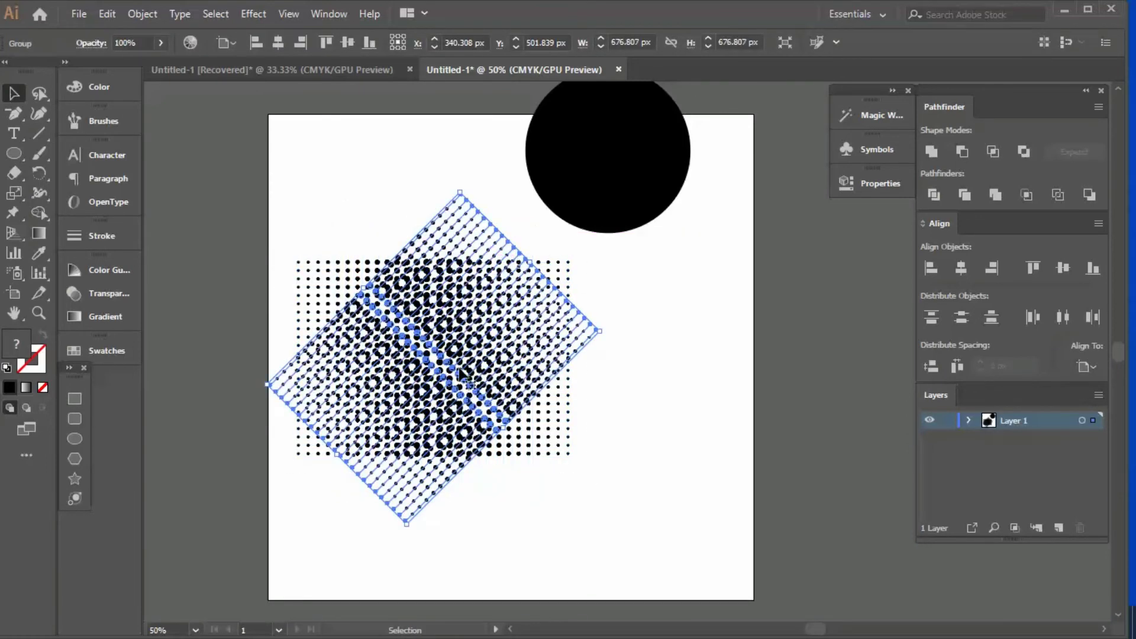
left_click(615, 426)
scroll(484, 395, "up", 3)
scroll(484, 395, "down", 2)
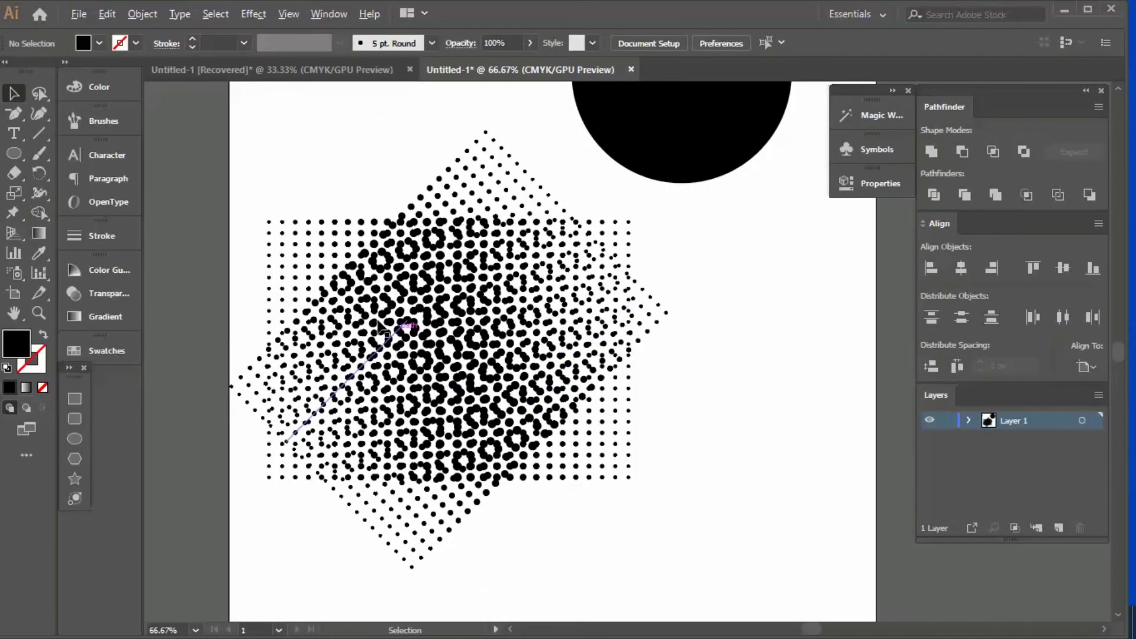
Step: Undo the diagonal copy and overlay a 90°-rotated copy of the grid on the original
key("ctrl+z")
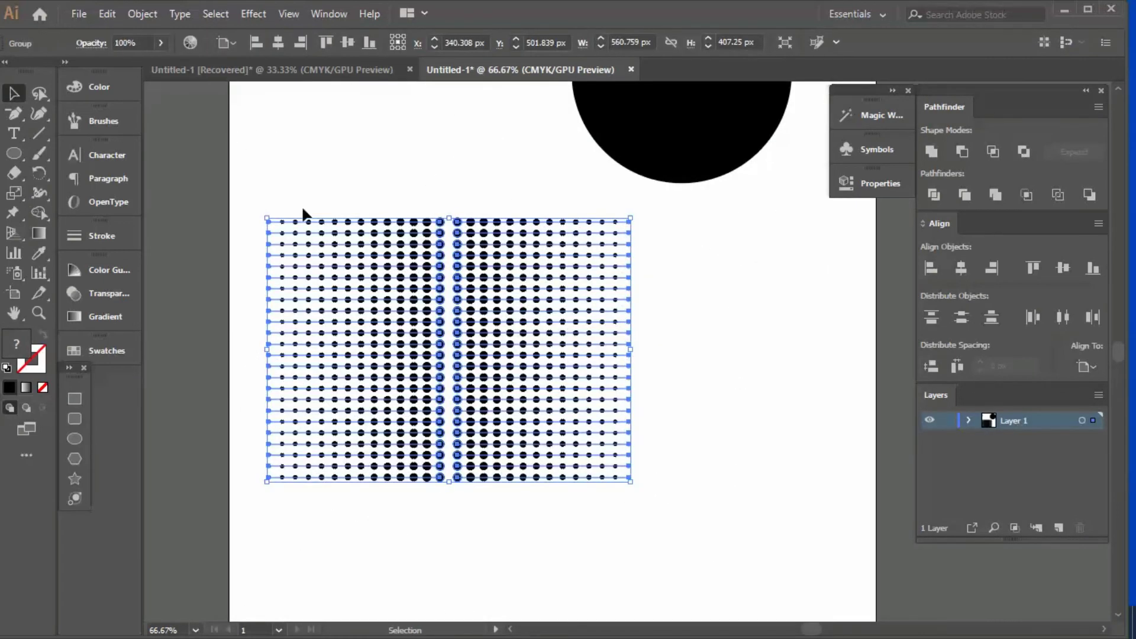
left_click_drag(259, 210, 562, 167)
left_click(681, 370)
scroll(297, 431, "down", 3)
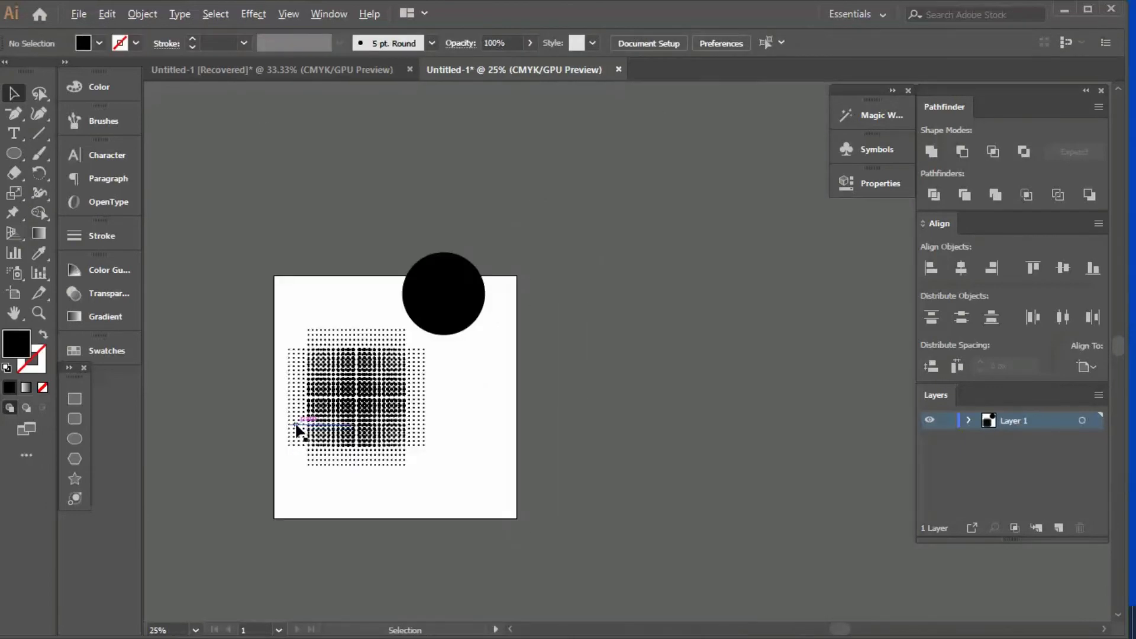
scroll(308, 420, "up", 5)
scroll(325, 407, "down", 3)
scroll(295, 367, "up", 2)
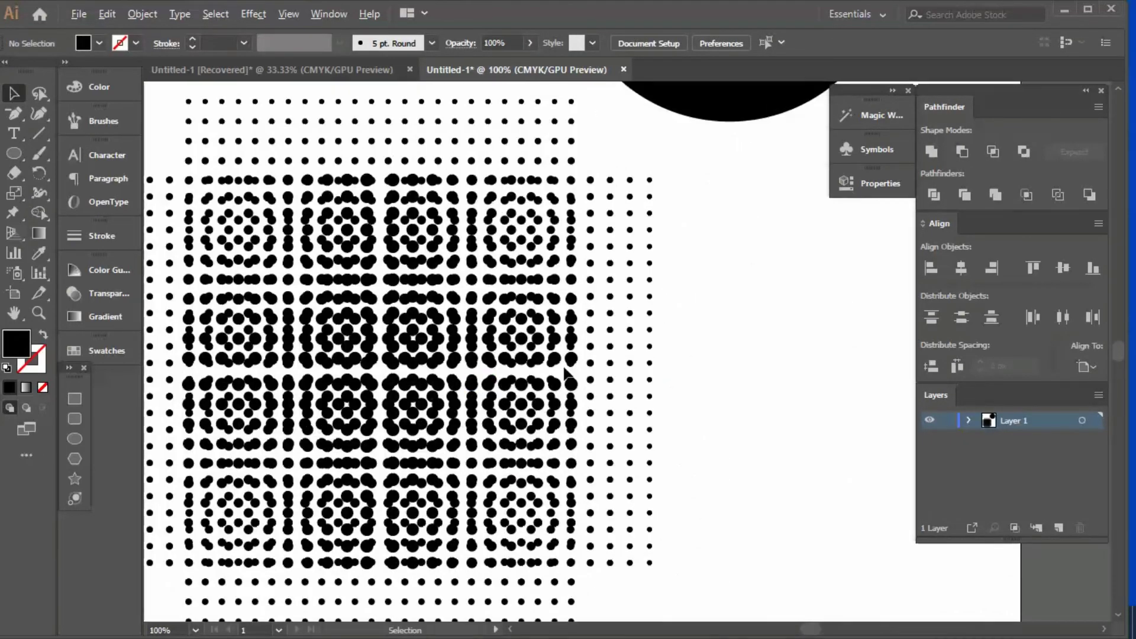
scroll(256, 322, "down", 3)
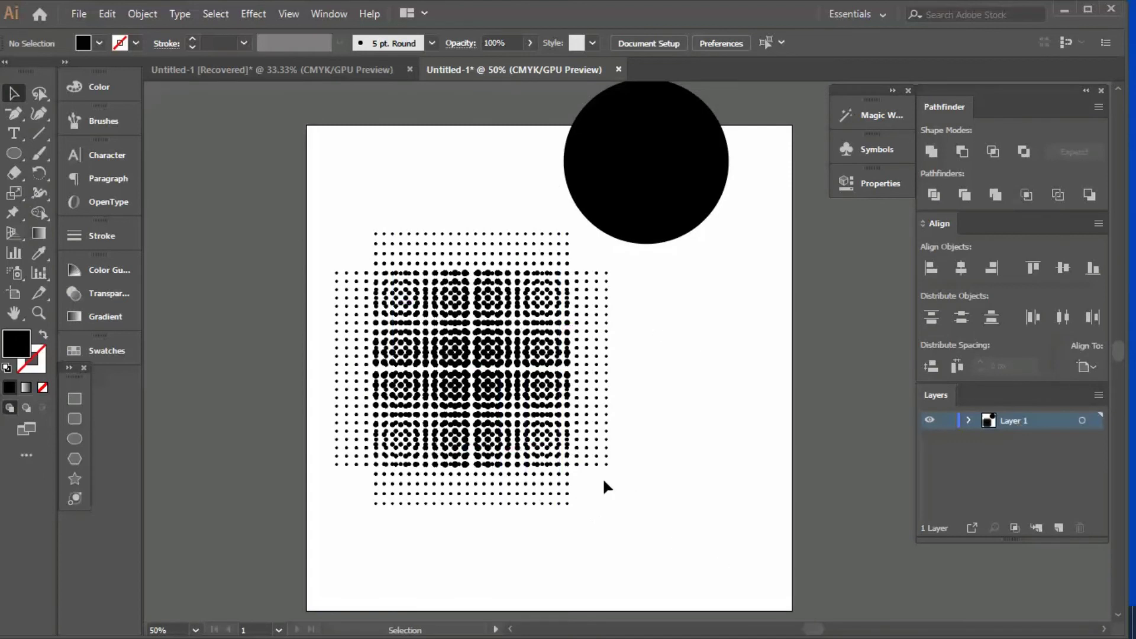
scroll(308, 437, "down", 2)
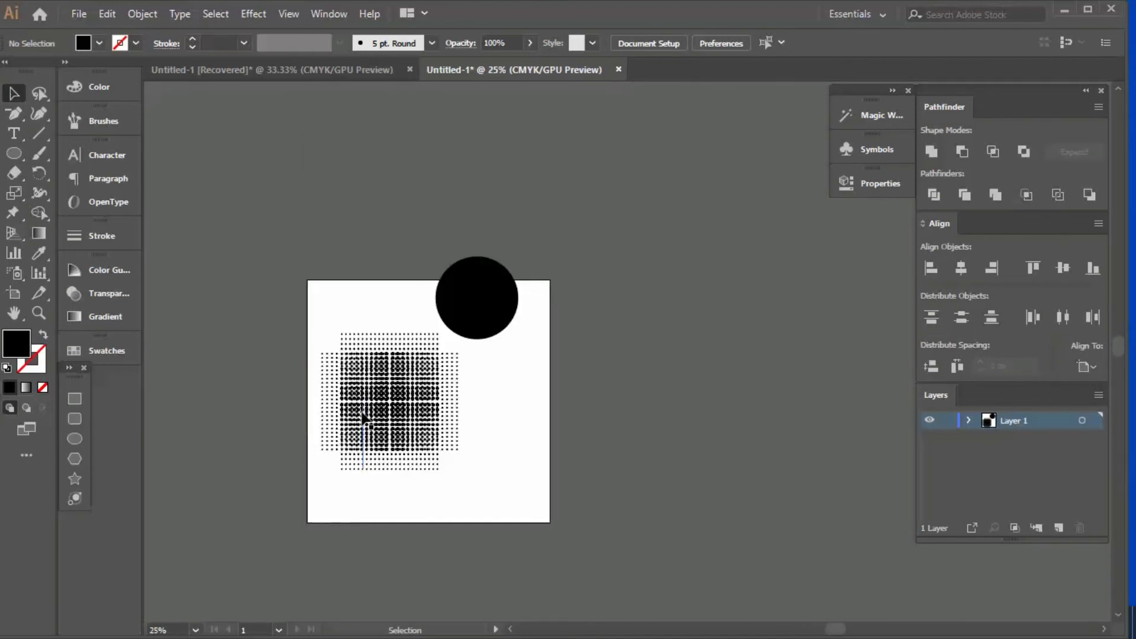